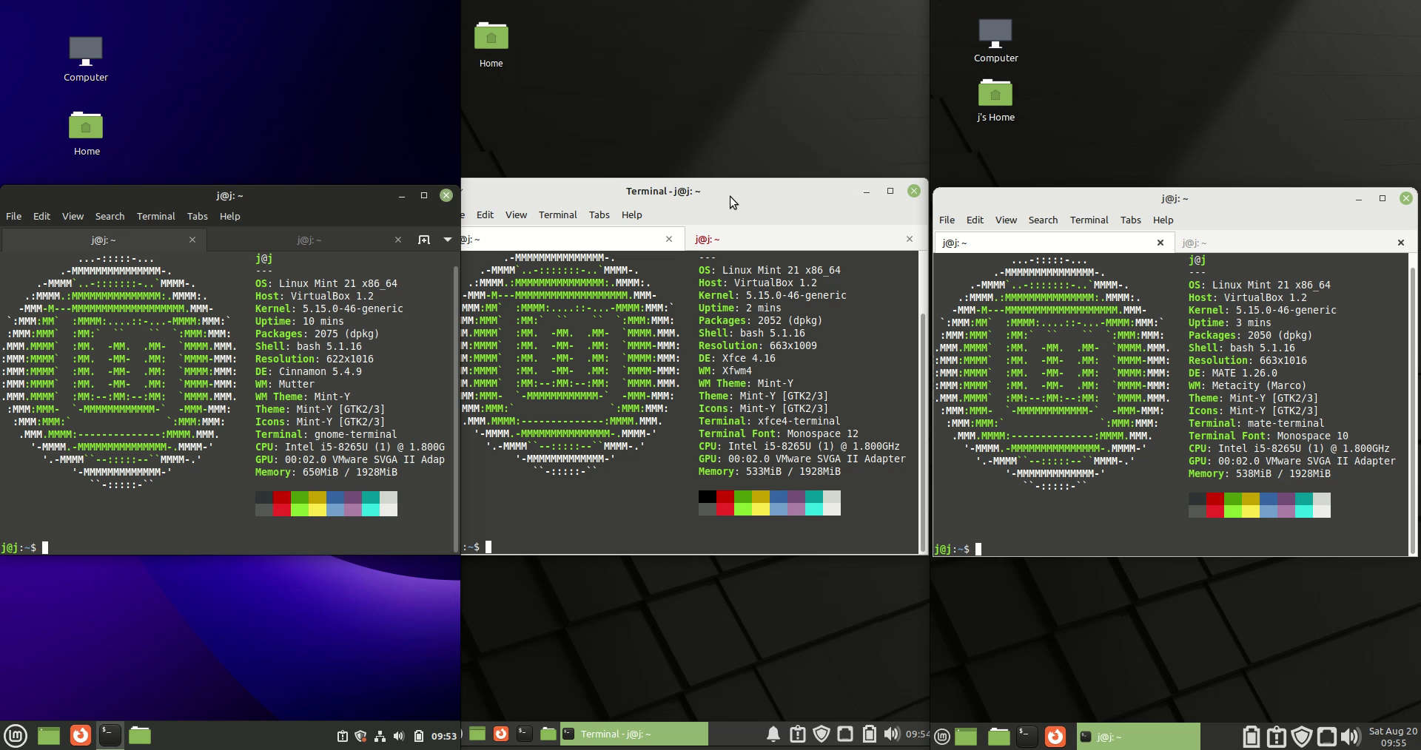
Minimise the Cinnamon, Xfce and MATE terminal windows to reveal the three wallpapers.
left_click(401, 196)
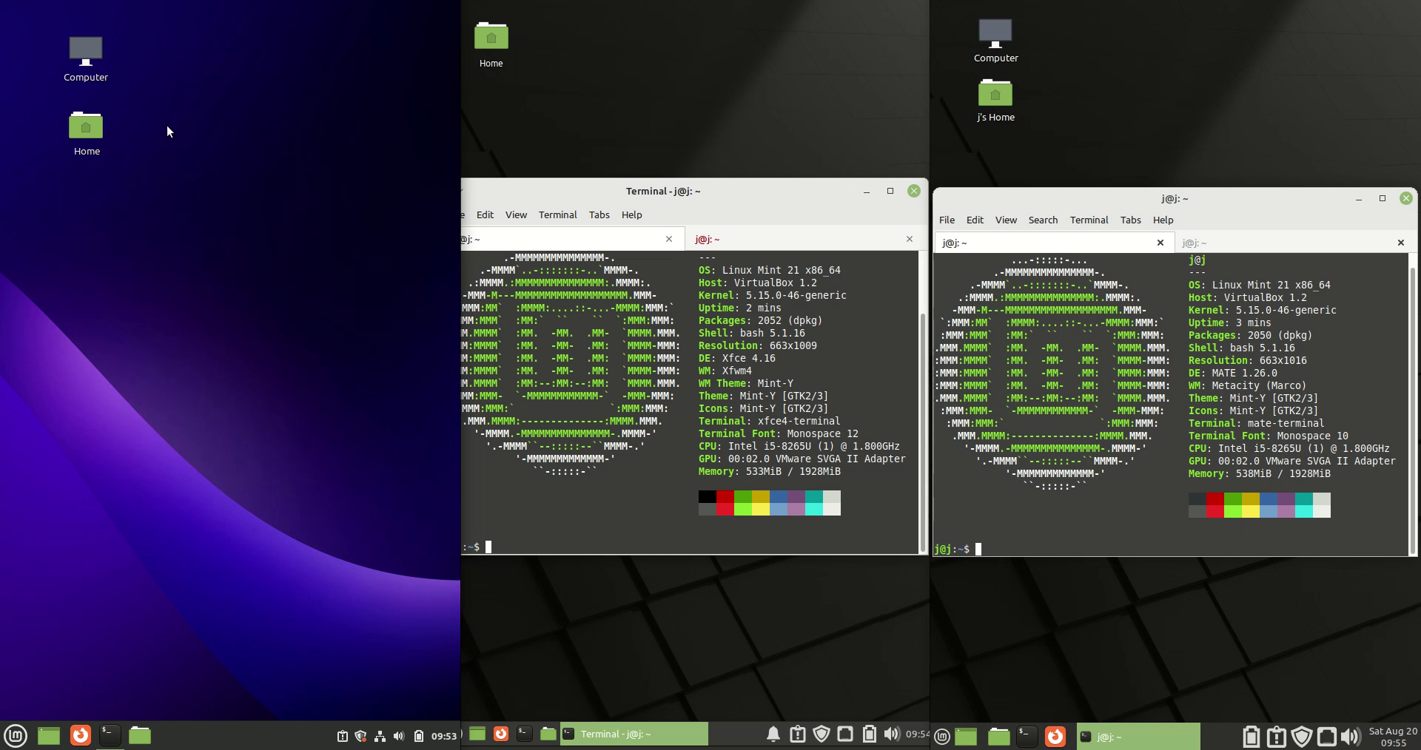
left_click(866, 191)
left_click_drag(524, 165, 854, 631)
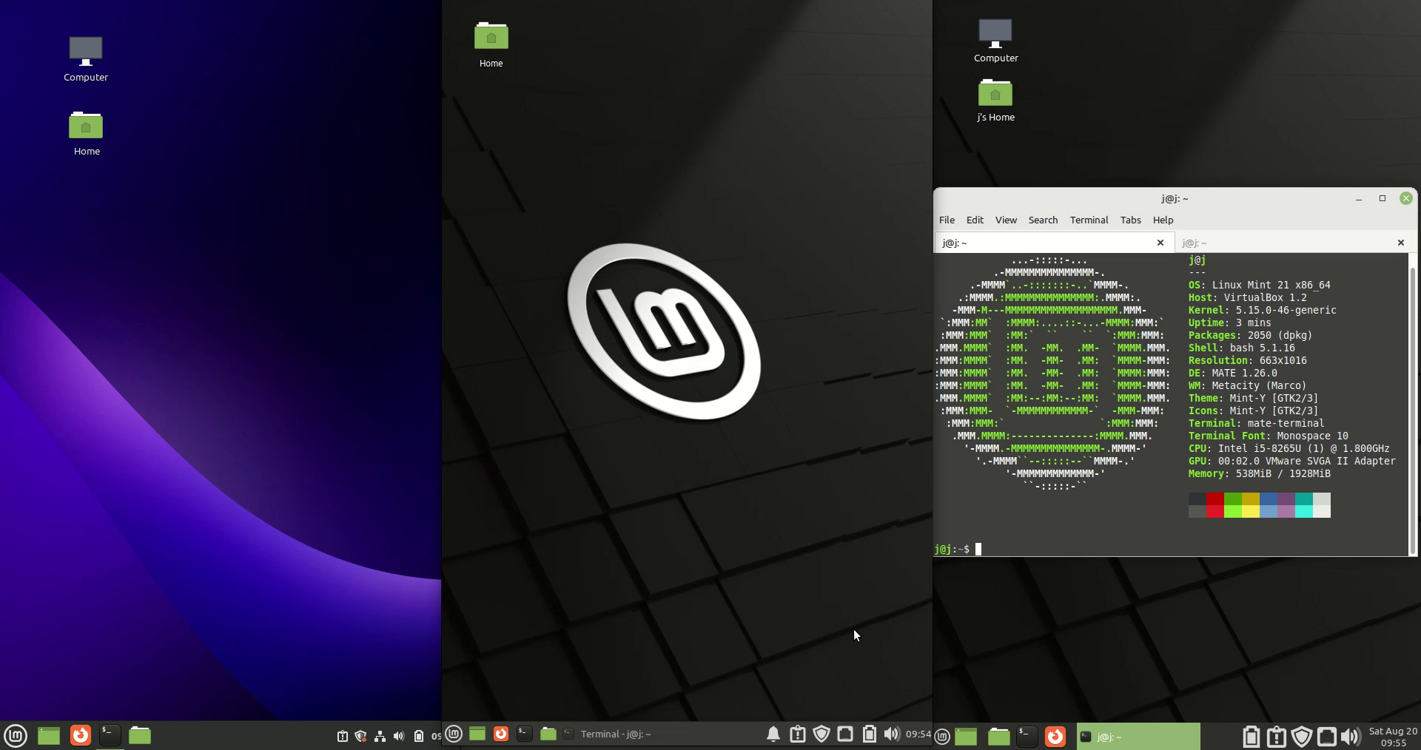
left_click(1360, 201)
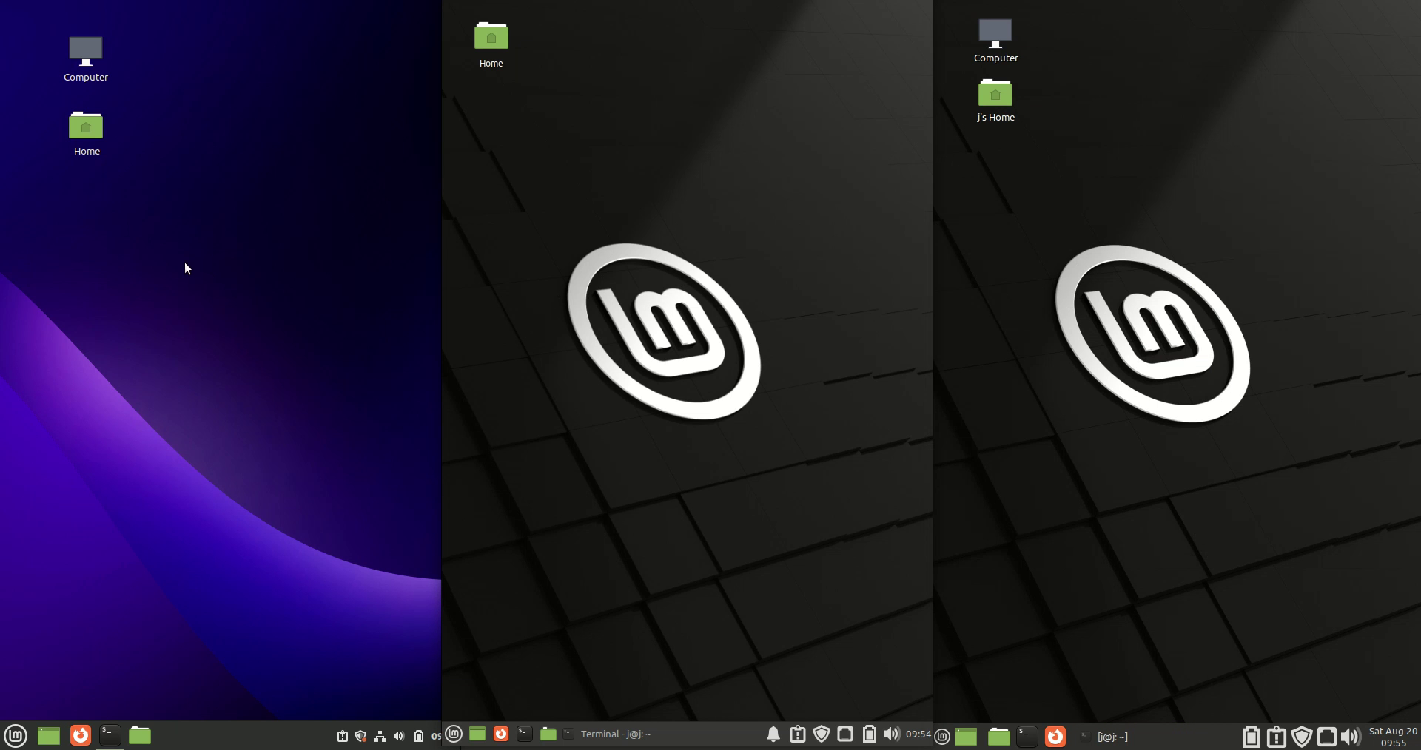
left_click(16, 734)
left_click(454, 735)
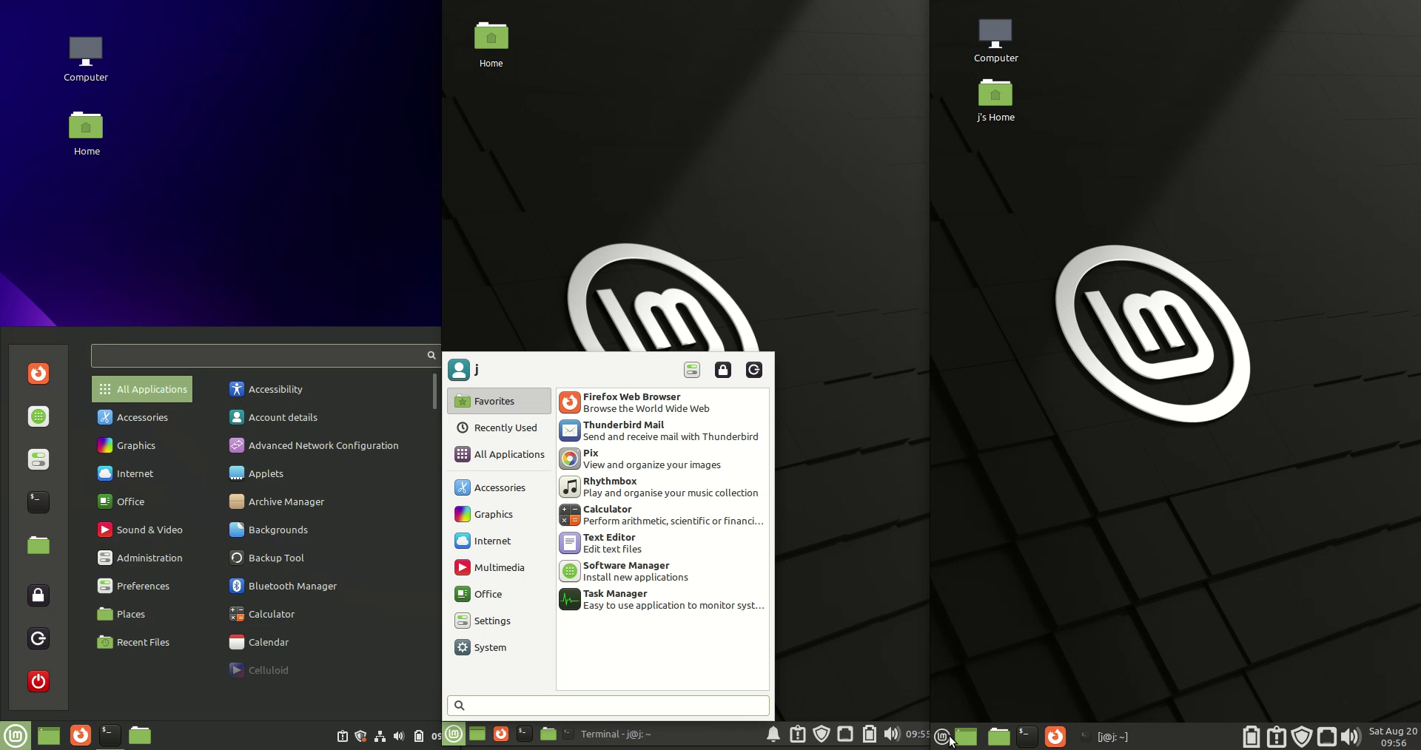
left_click(942, 736)
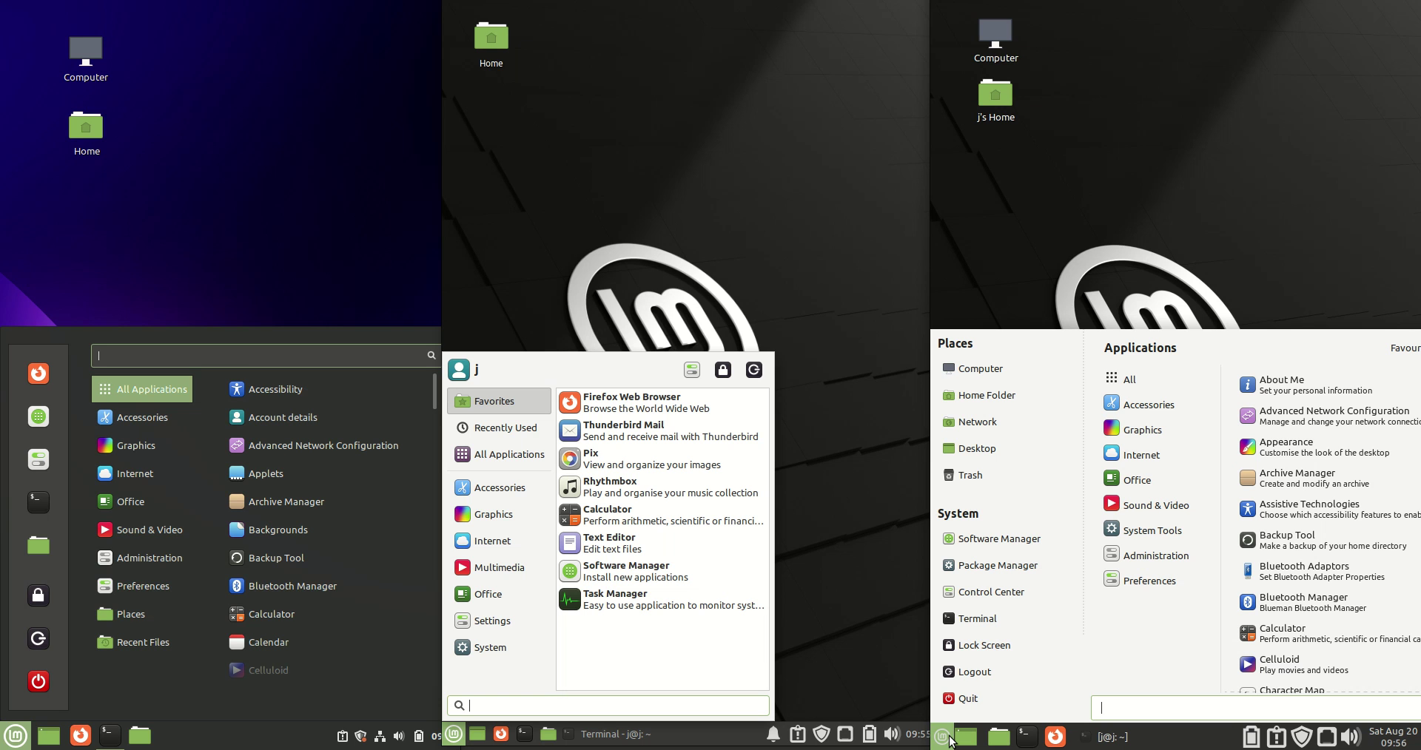
left_click(638, 225)
left_click(376, 176)
left_click(1068, 224)
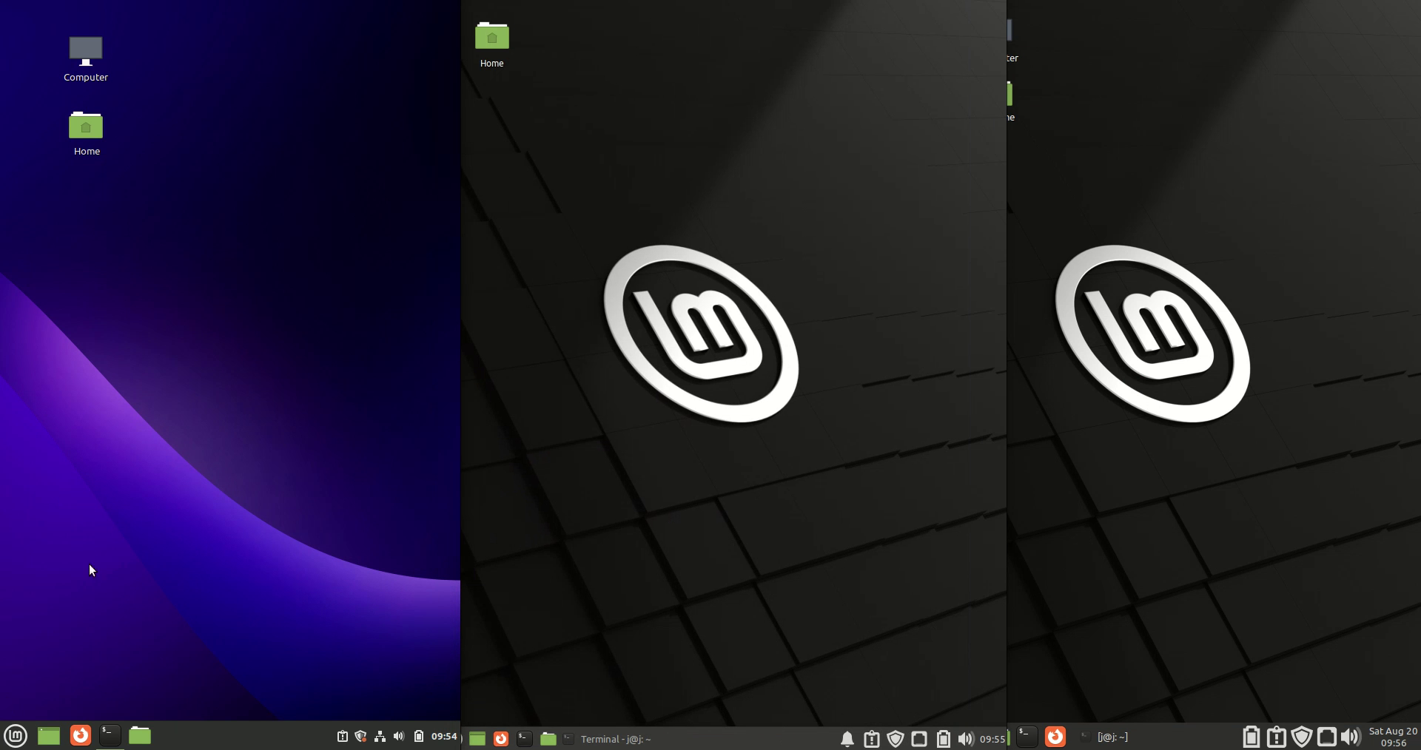
left_click(16, 736)
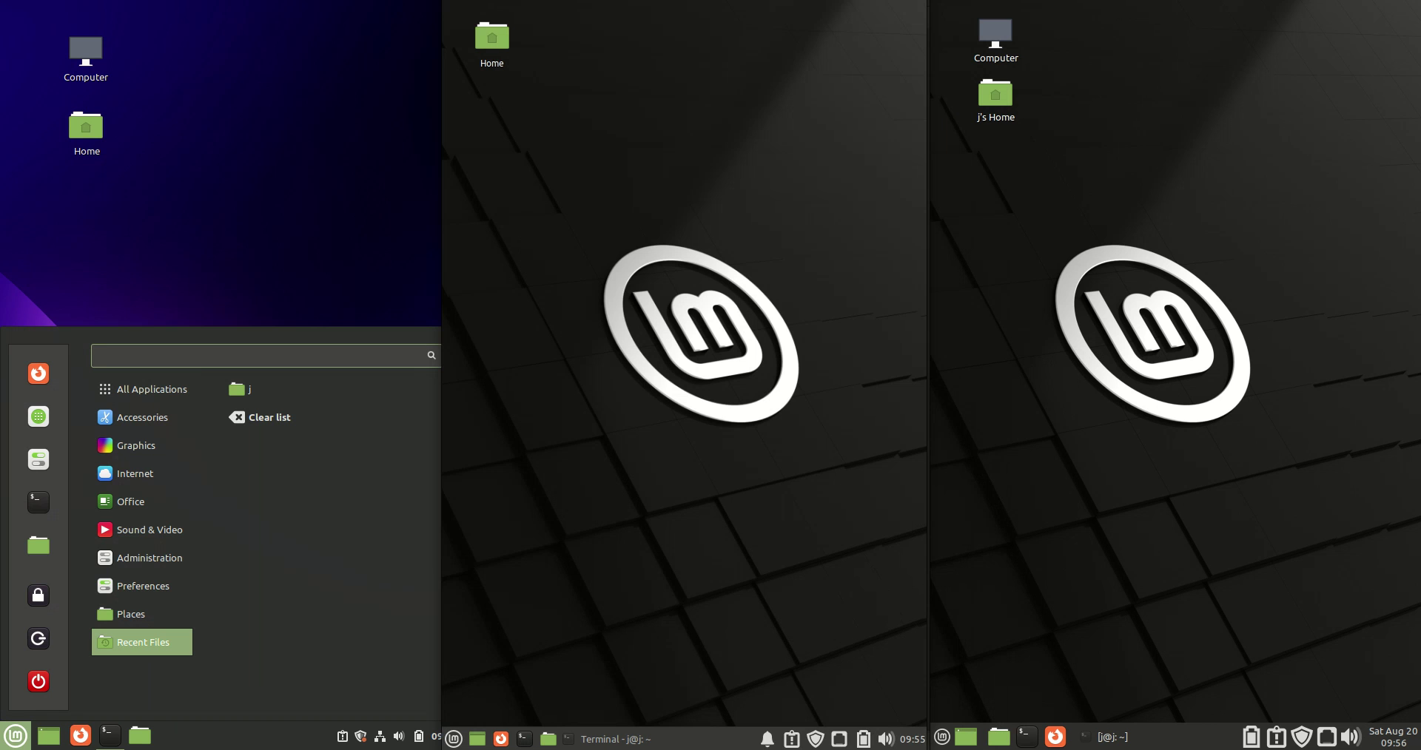
left_click(263, 199)
left_click(14, 736)
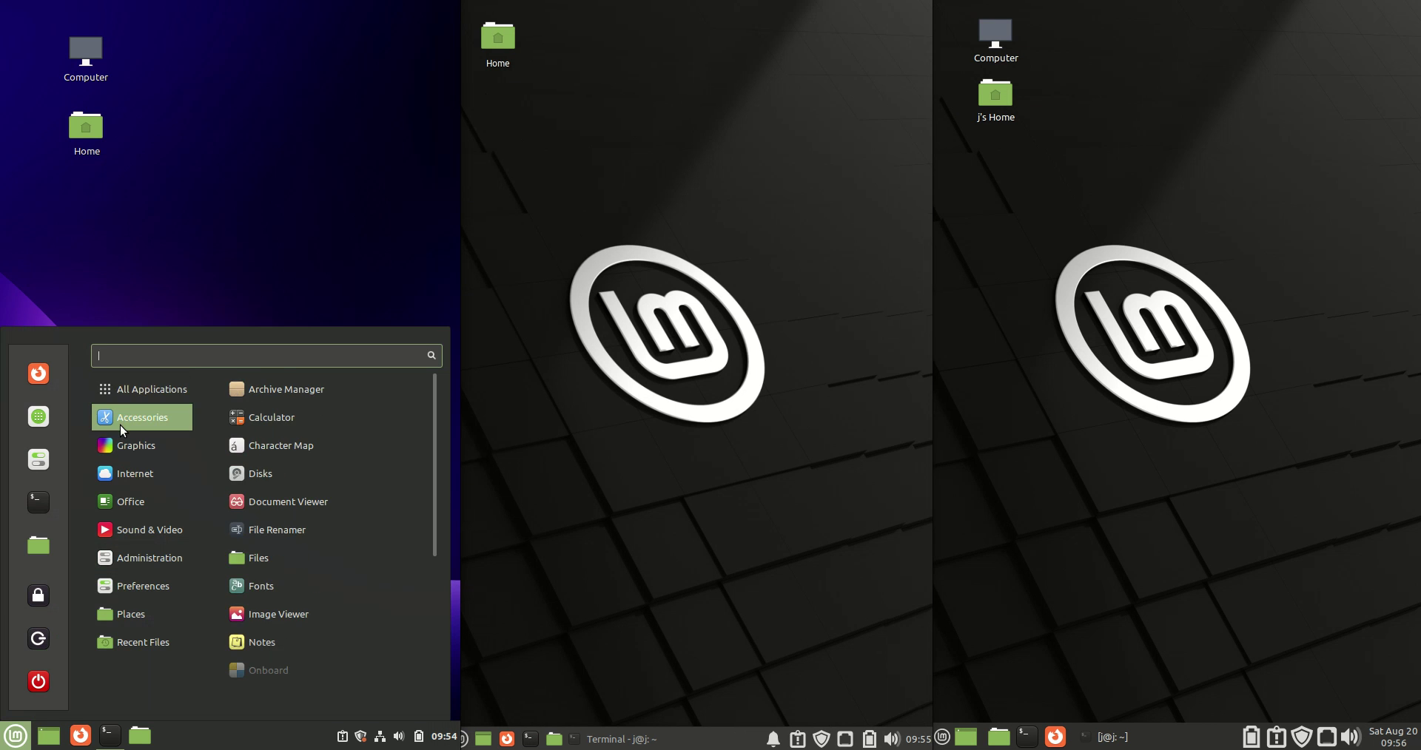
mouse_move(140, 501)
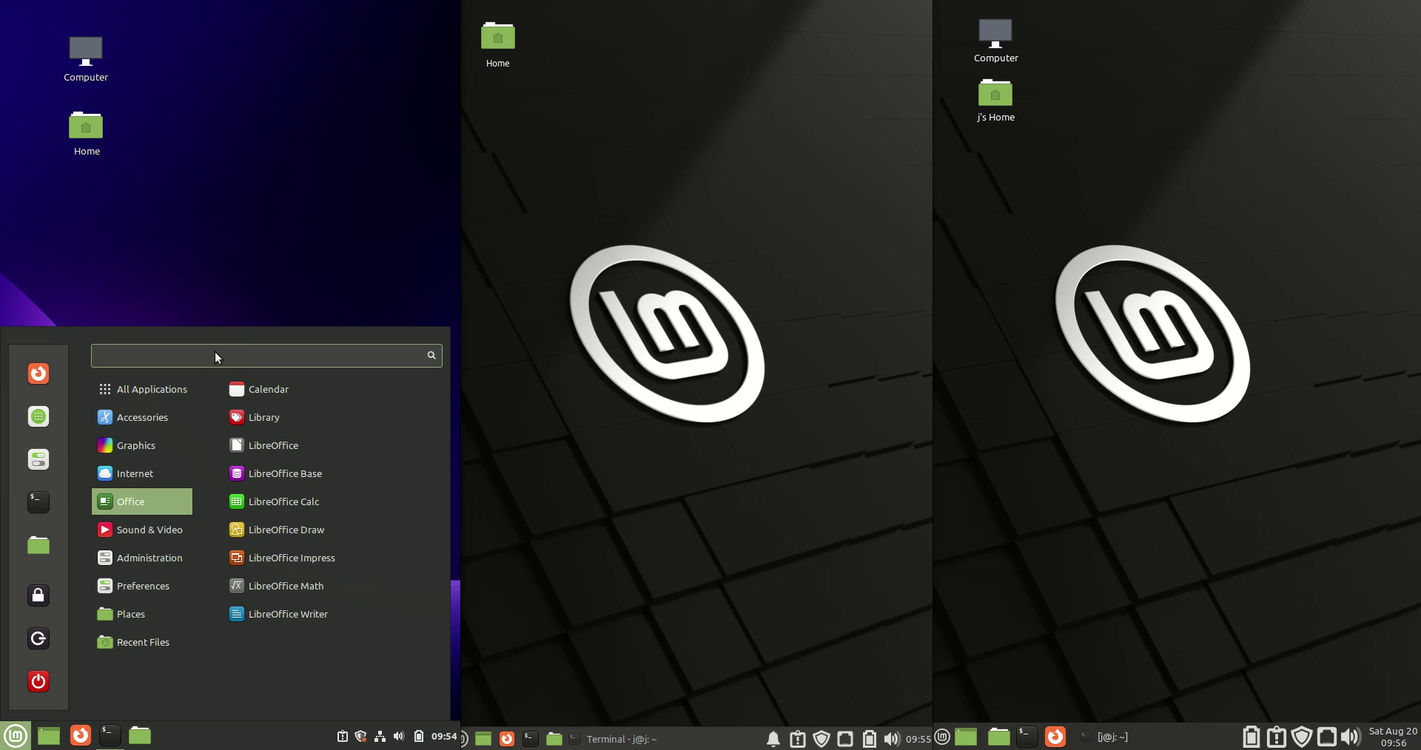
mouse_move(141, 642)
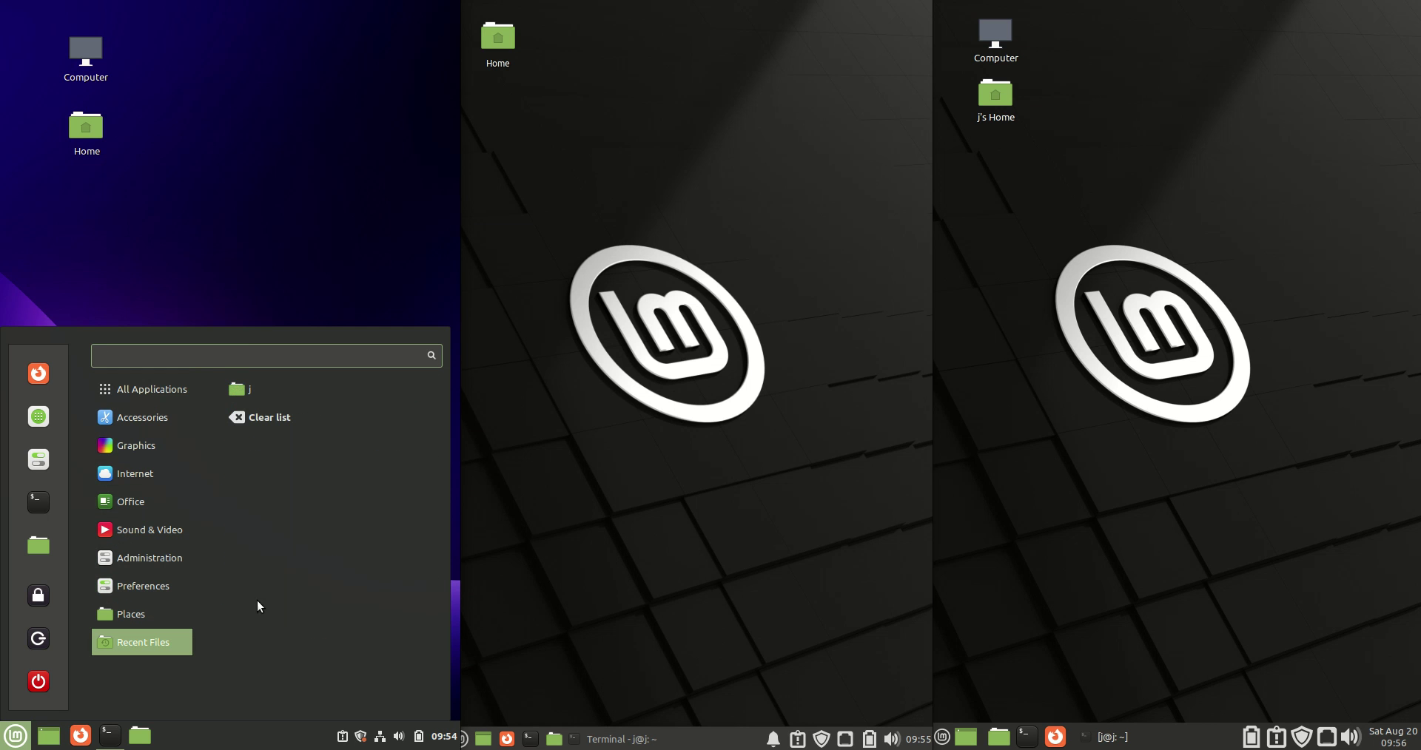
left_click(674, 468)
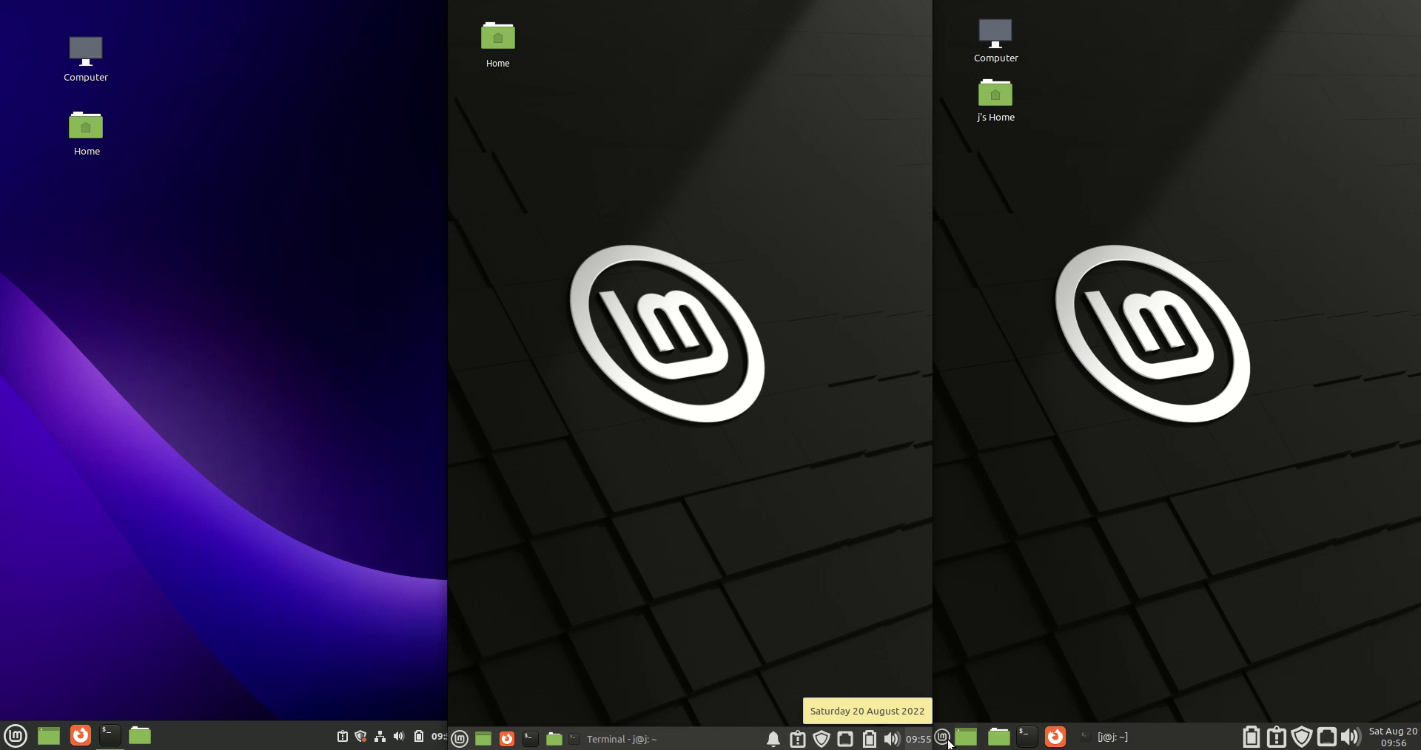
left_click(462, 738)
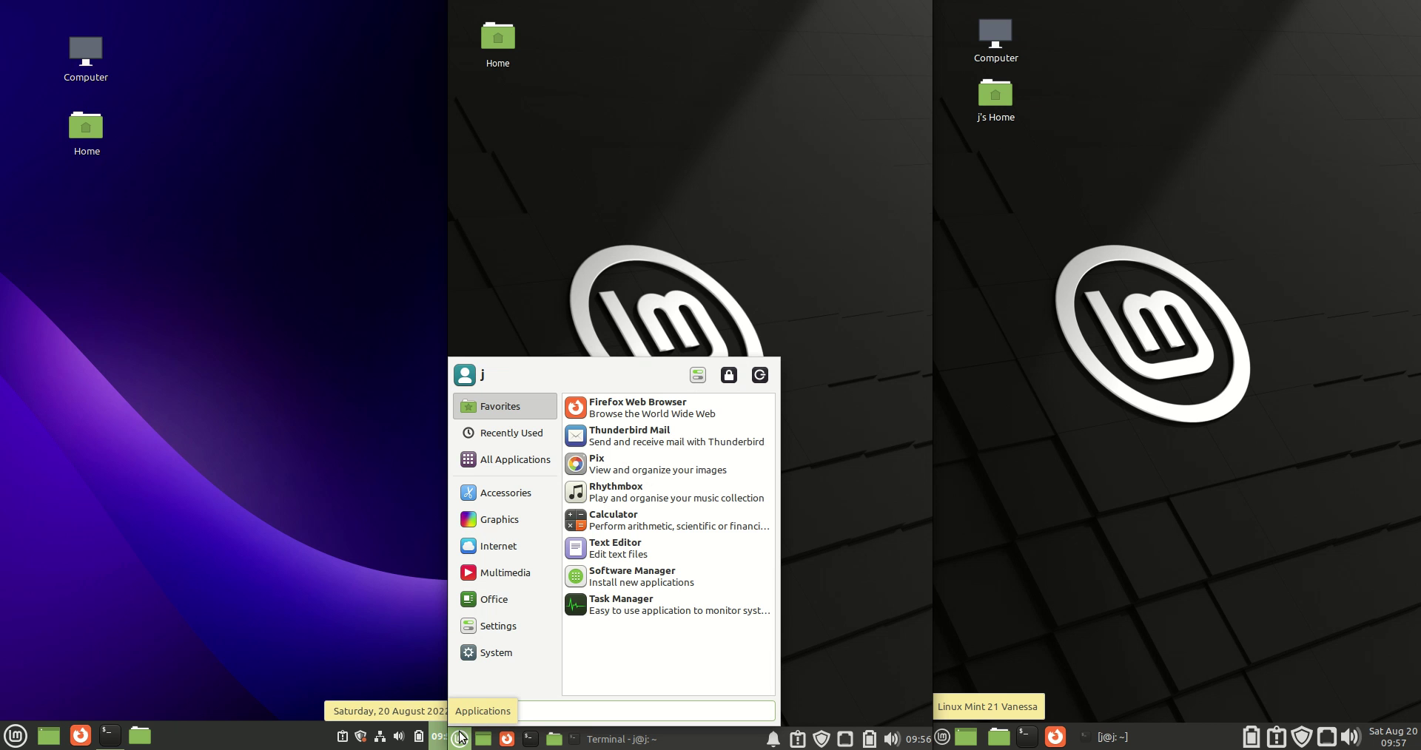
left_click(943, 738)
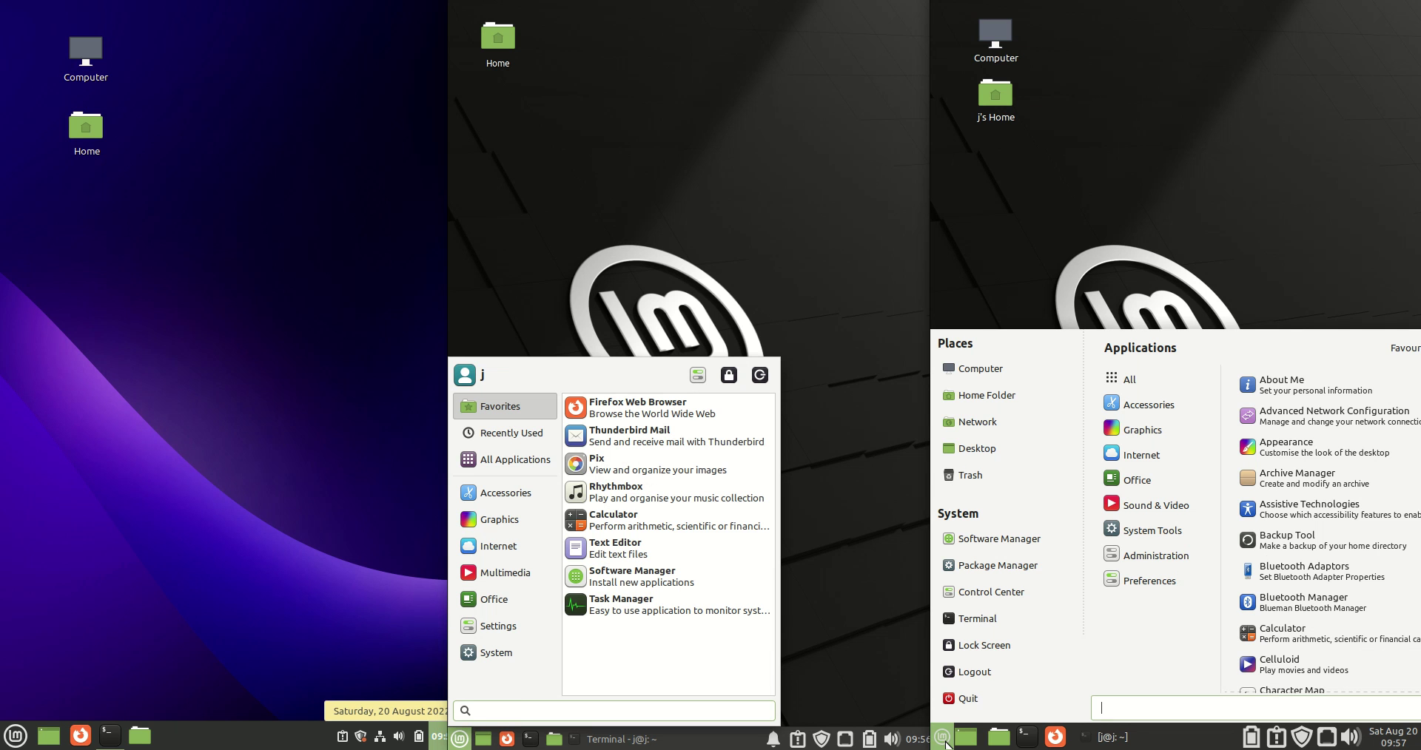
left_click(721, 291)
left_click(1182, 219)
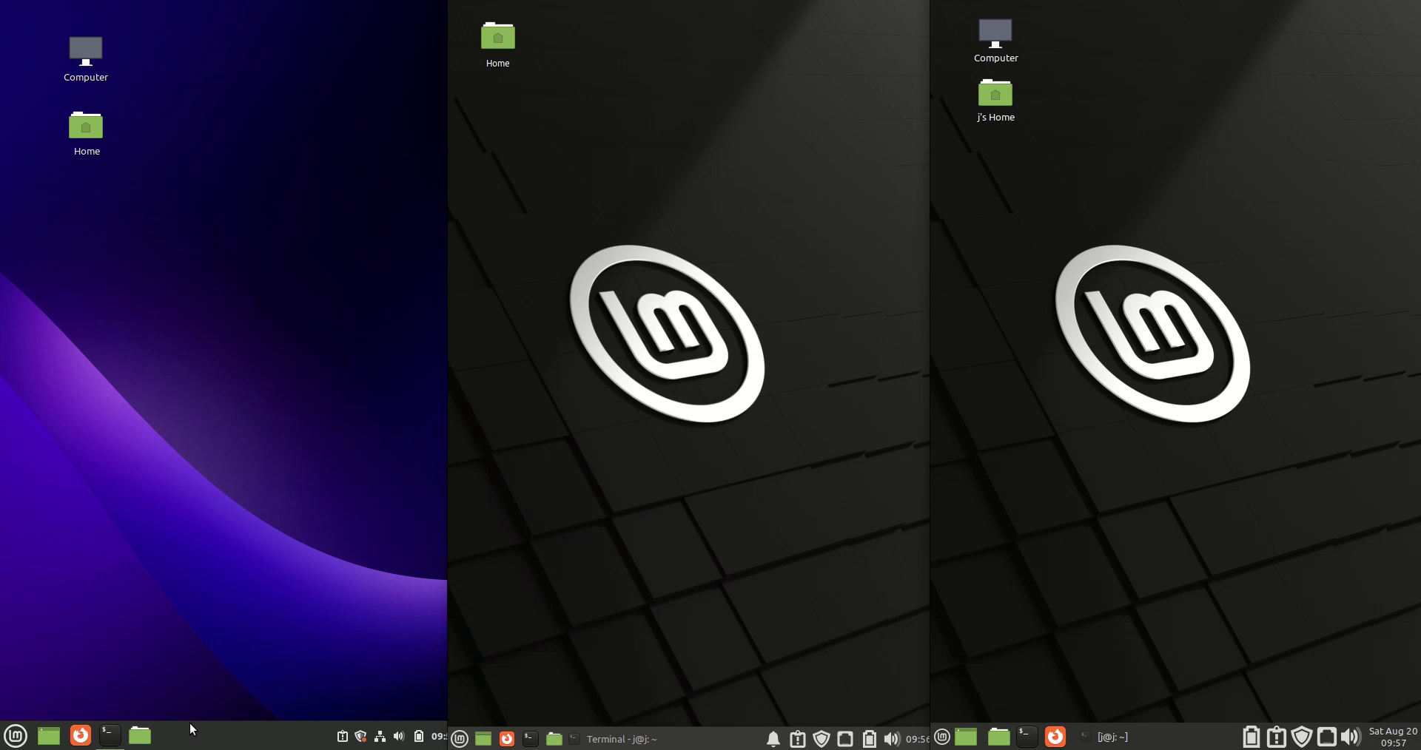
mouse_move(419, 736)
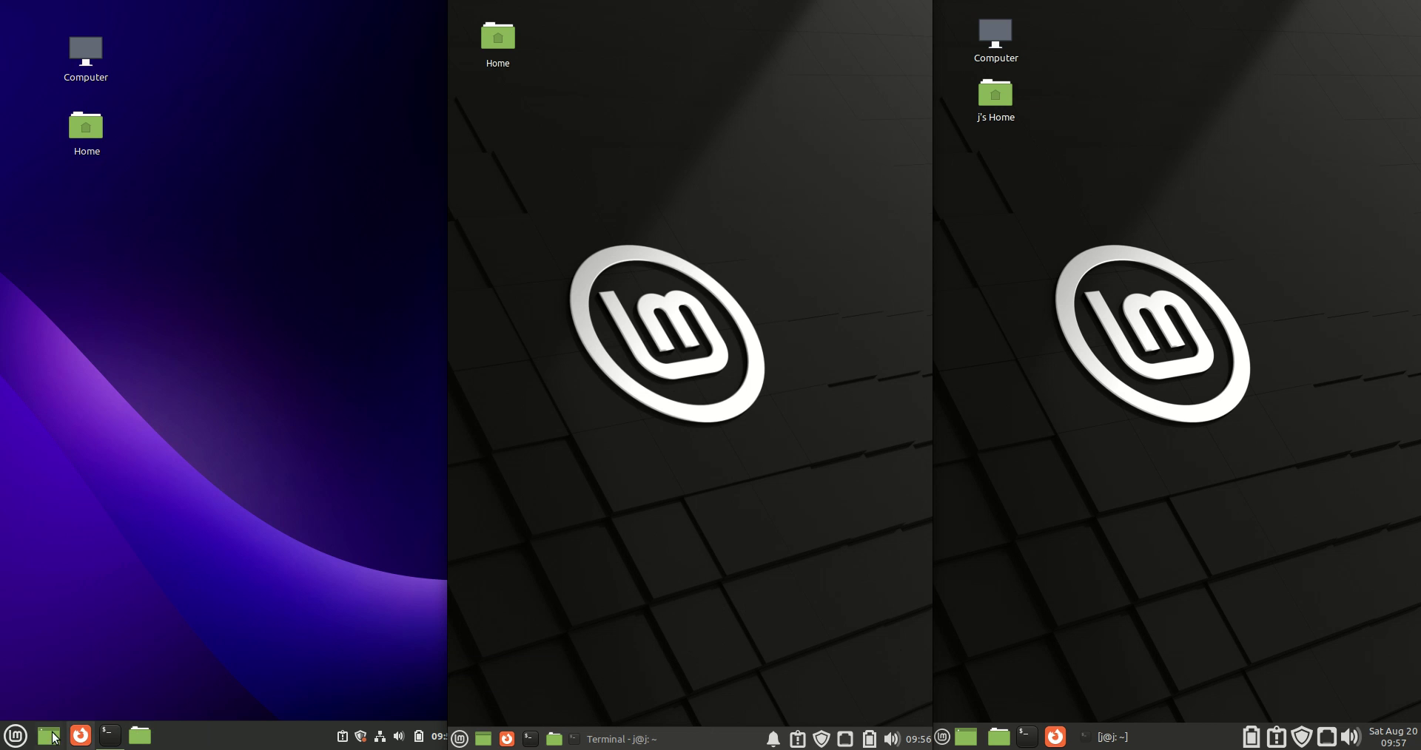
Open the Cinnamon, Xfce and MATE application menus and search 'fire' in the MATE menu.
left_click(26, 733)
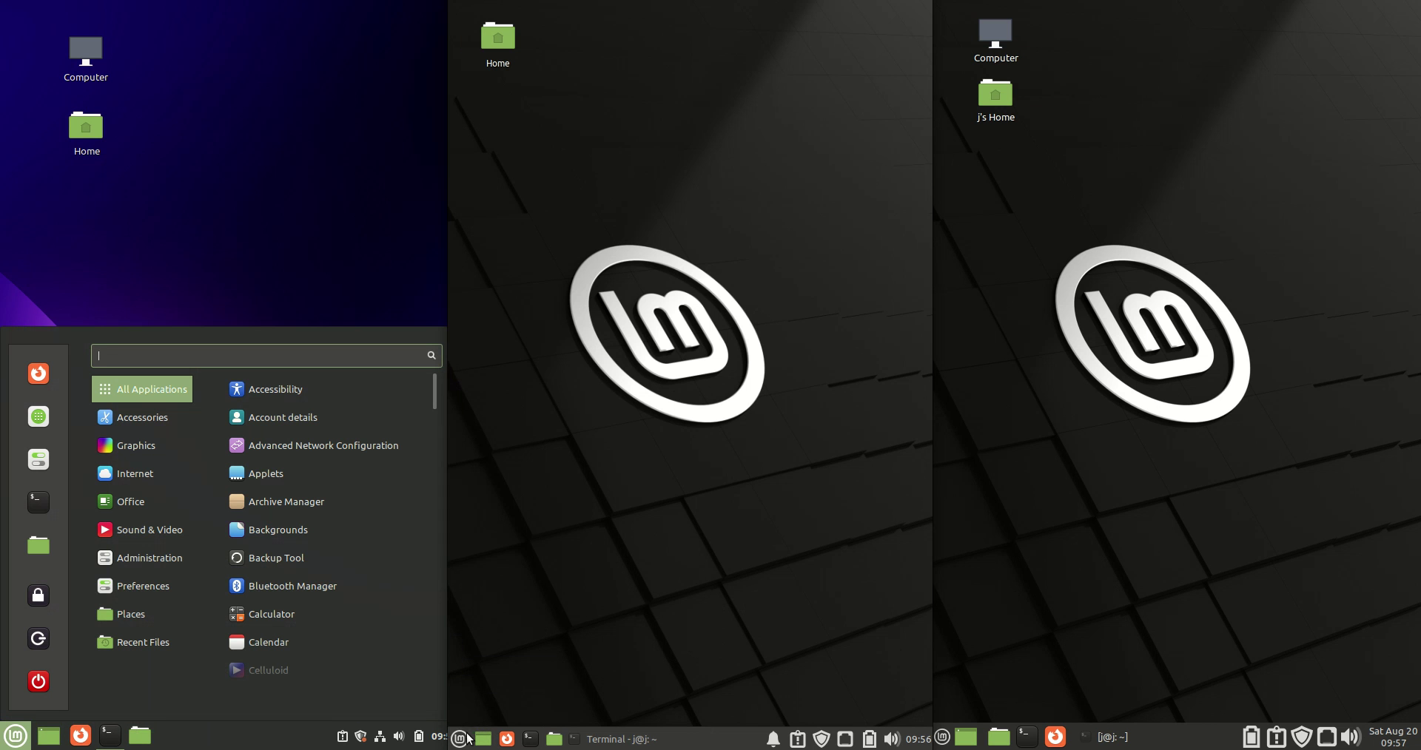
left_click(462, 739)
left_click(942, 738)
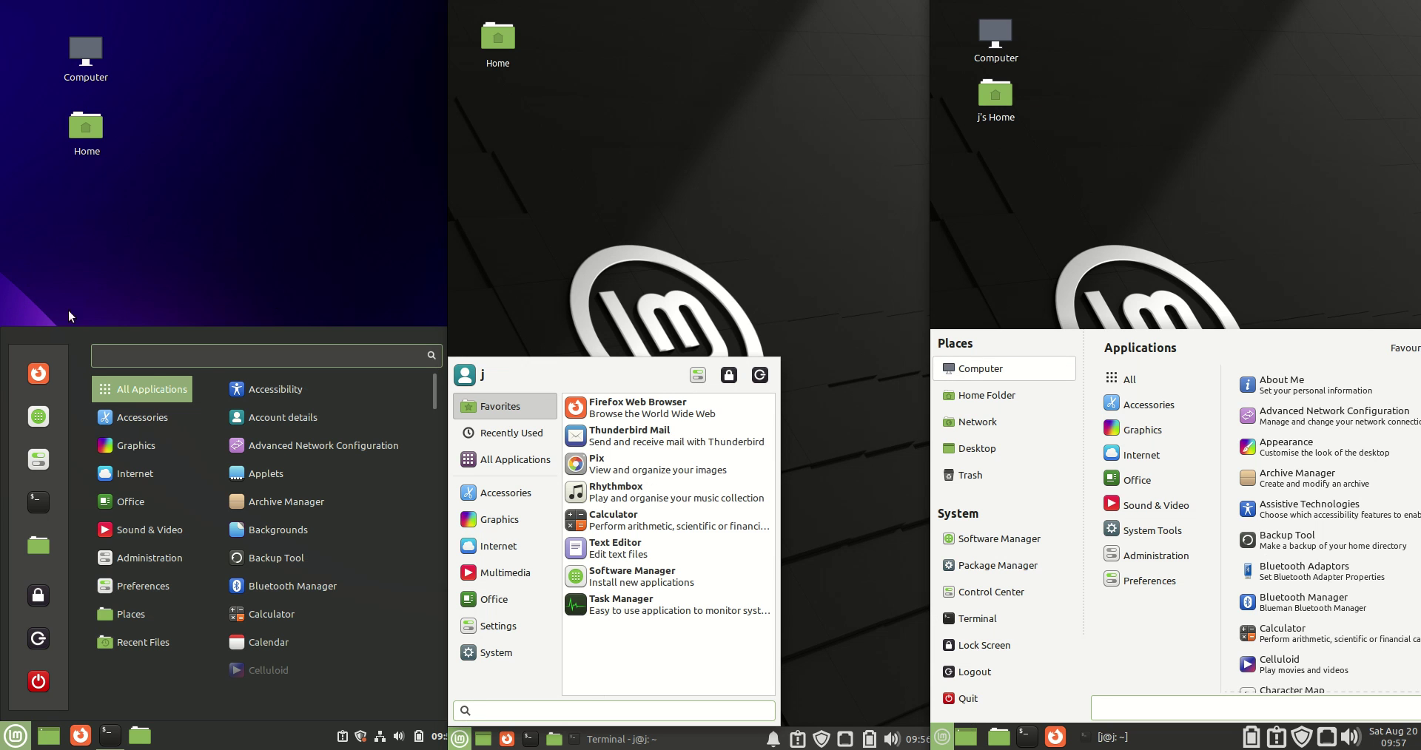
type("firefire")
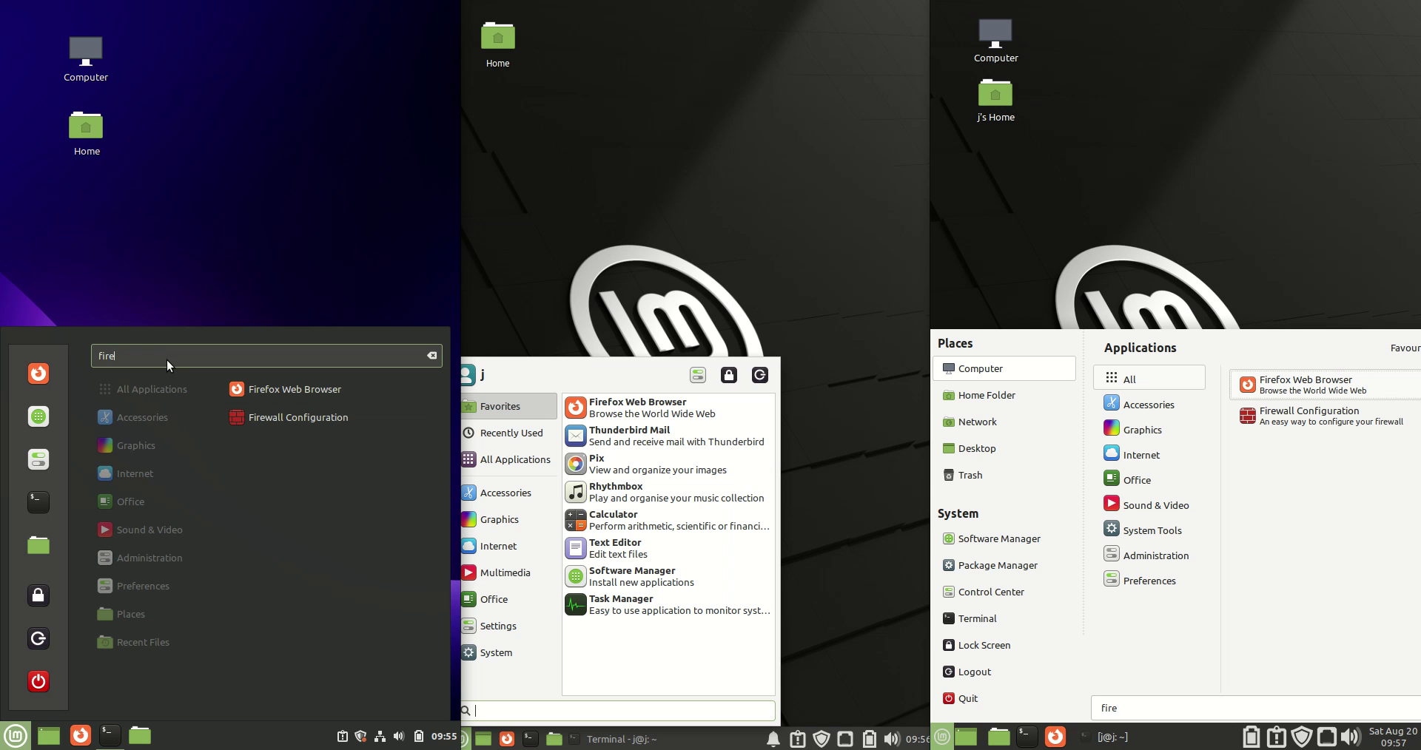
Reopen the Cinnamon menu with an empty search and browse its categories.
left_click(16, 737)
left_click(16, 737)
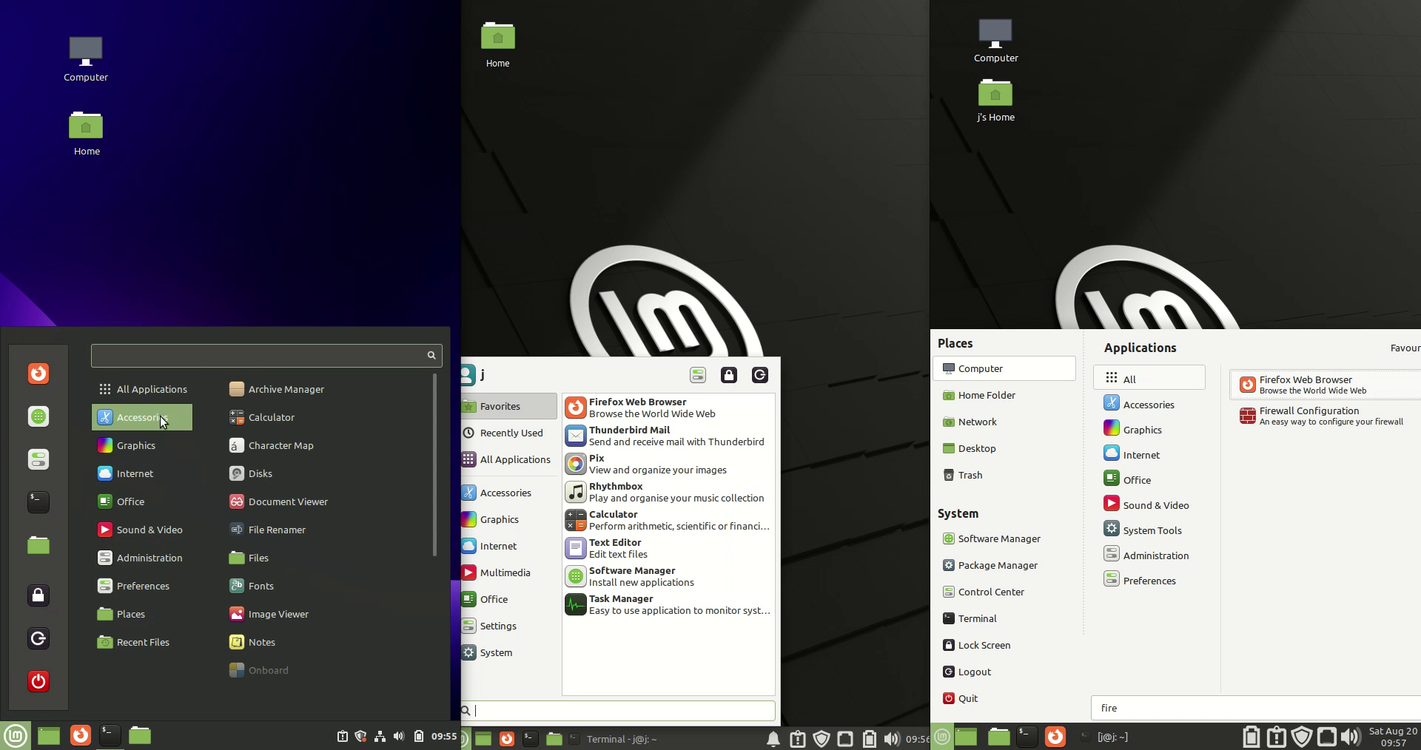
mouse_move(146, 447)
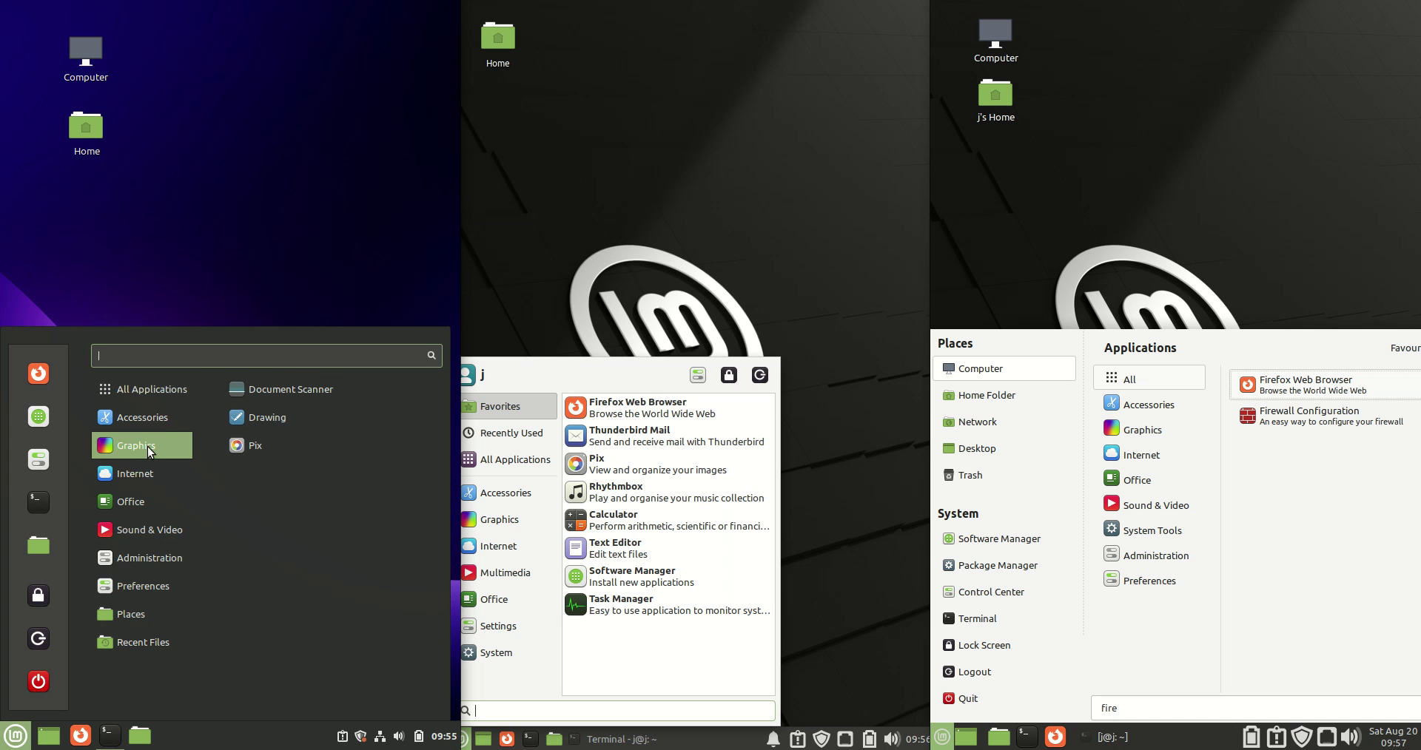
mouse_move(128, 496)
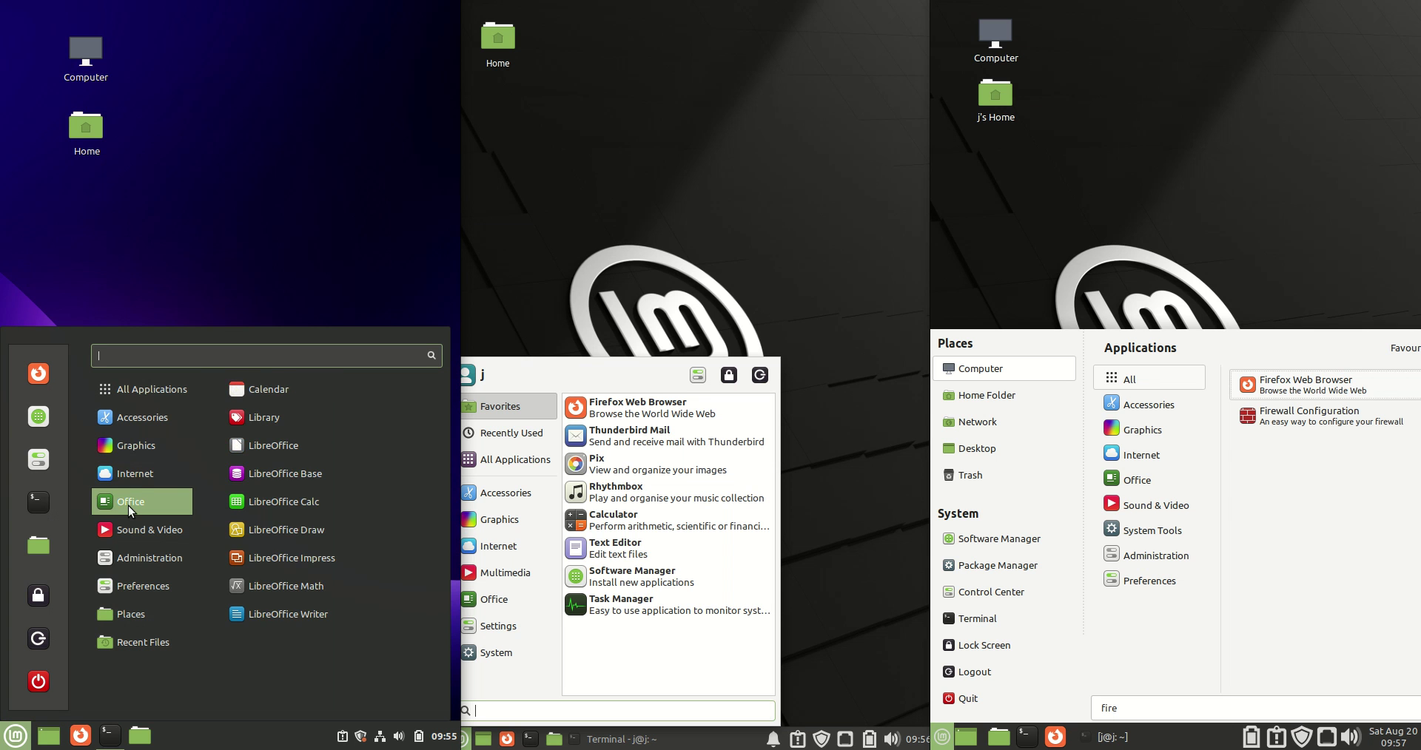
left_click(15, 736)
left_click(15, 736)
mouse_move(125, 540)
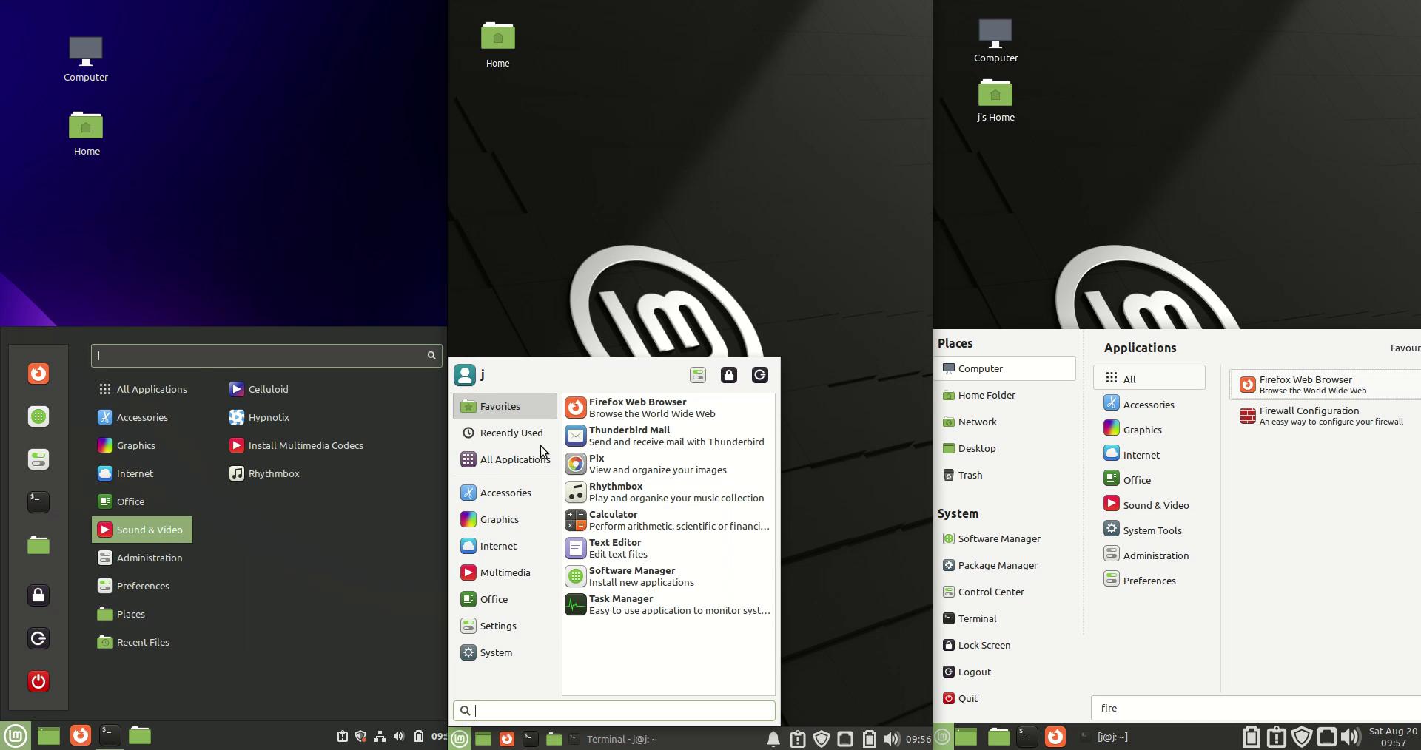
left_click(526, 497)
left_click(502, 526)
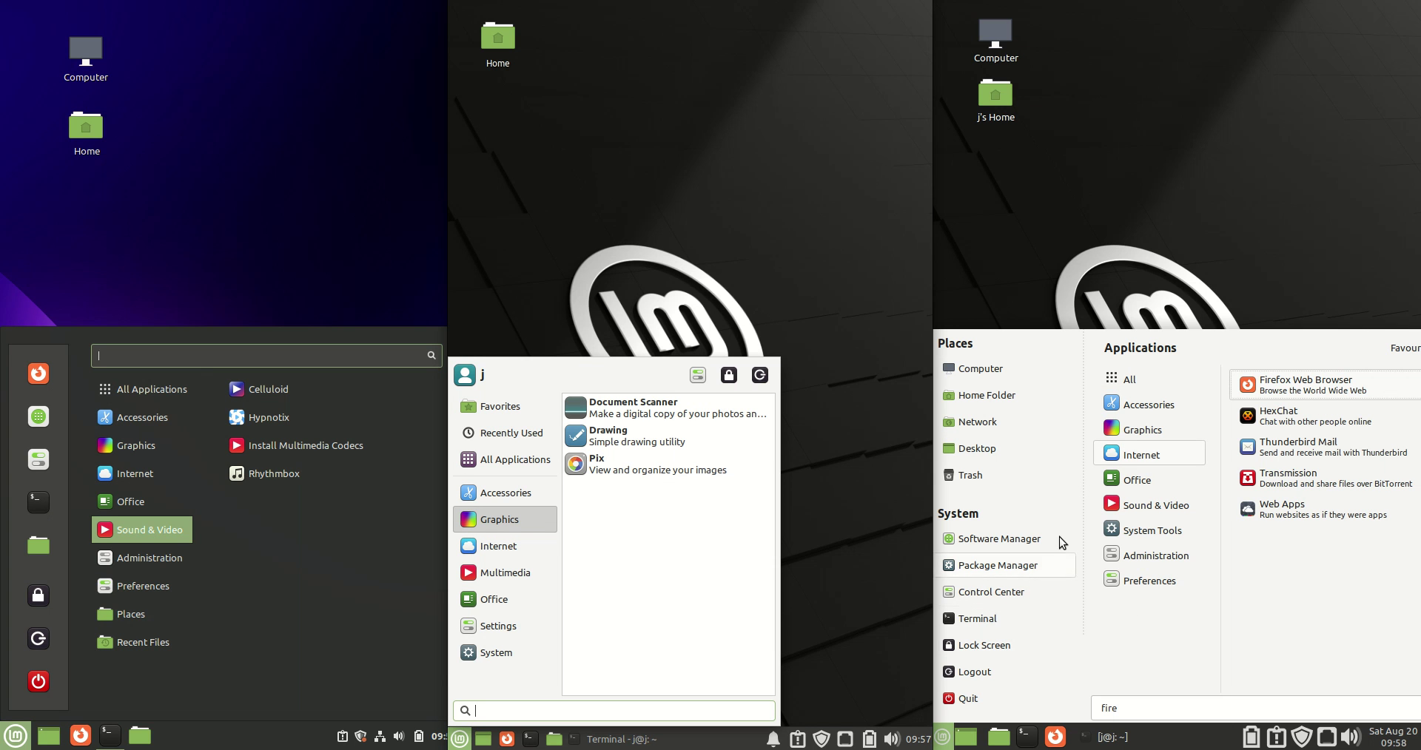
mouse_move(1147, 437)
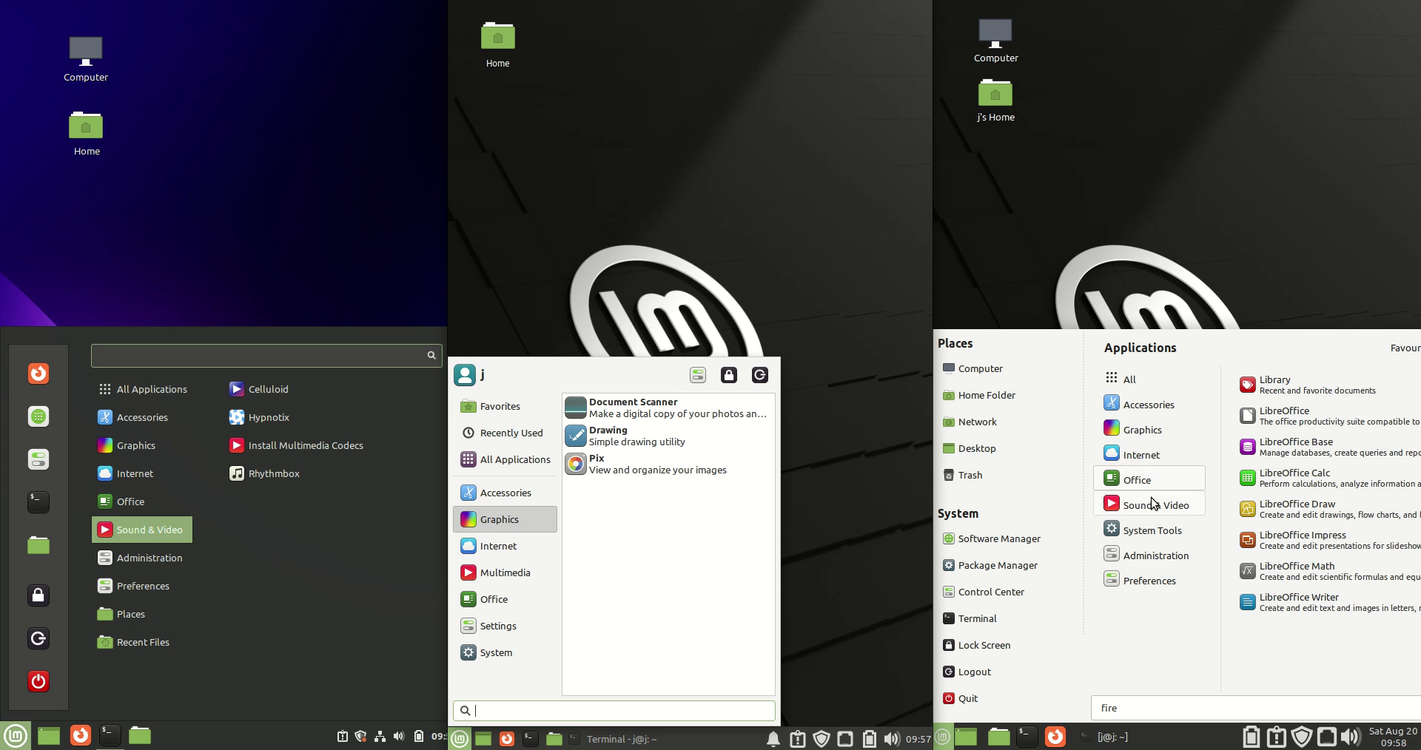
mouse_move(1151, 509)
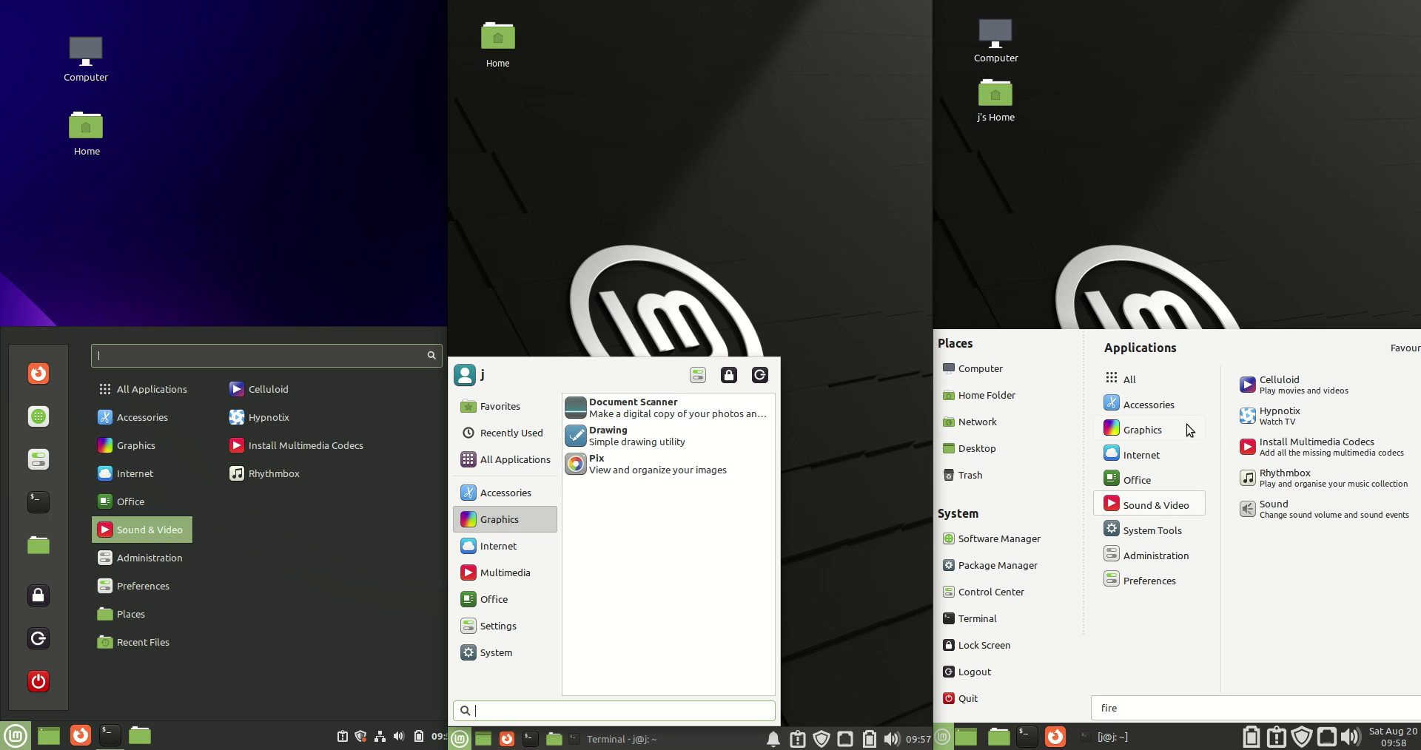
mouse_move(1108, 586)
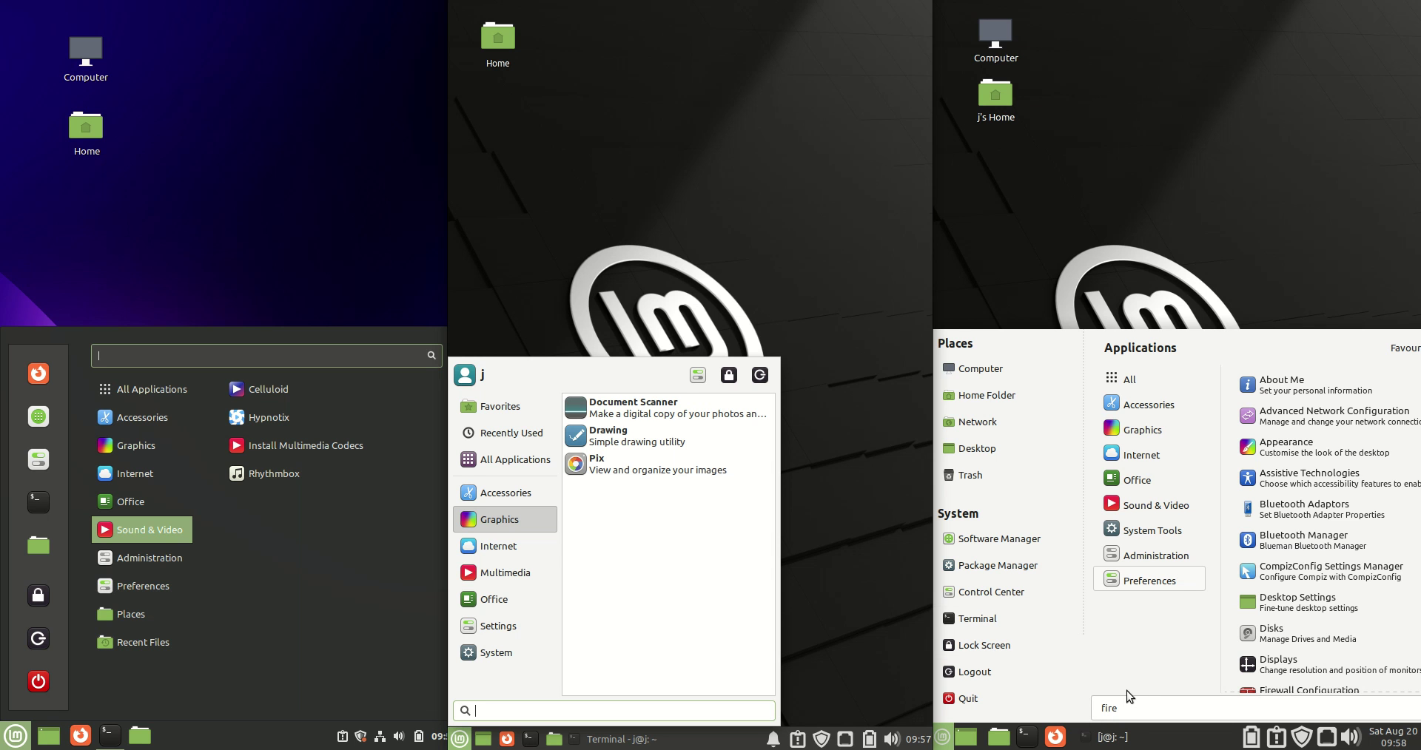
mouse_move(131, 502)
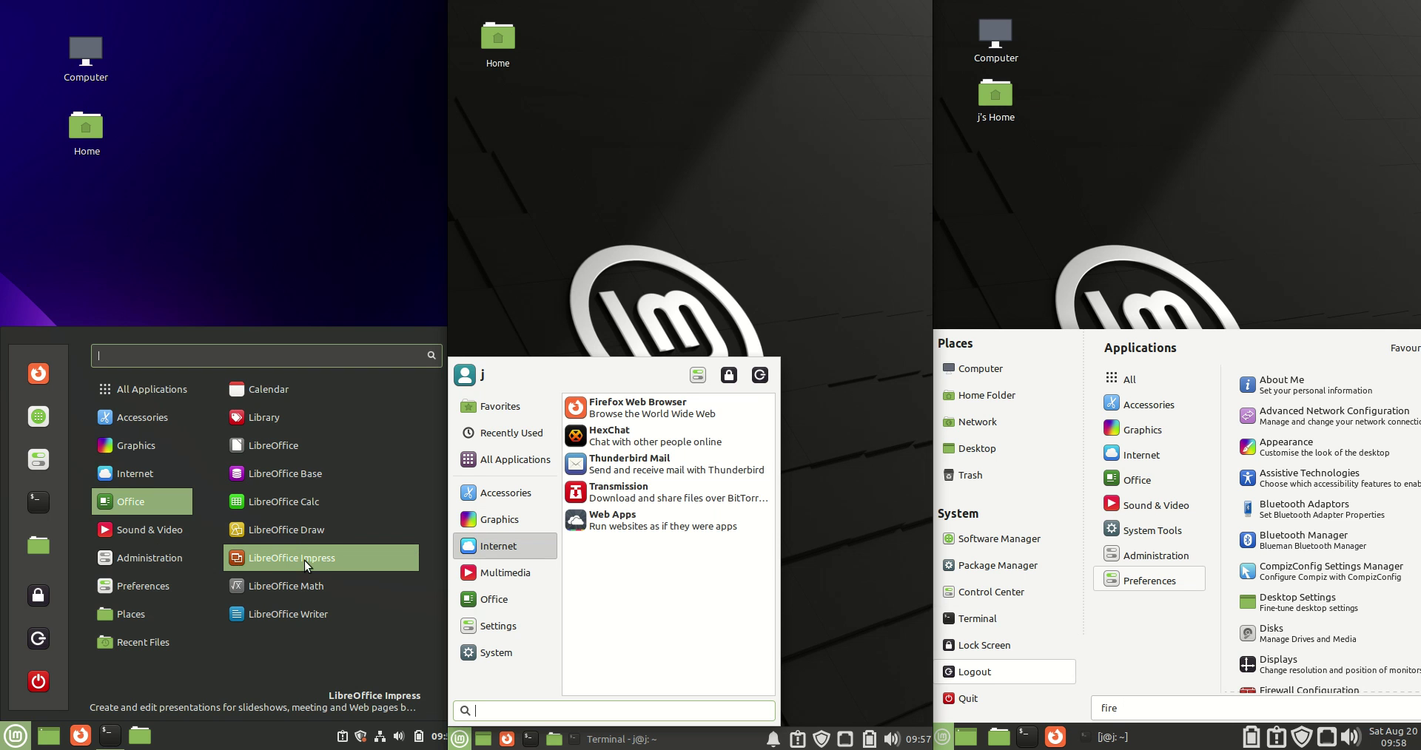
mouse_move(148, 418)
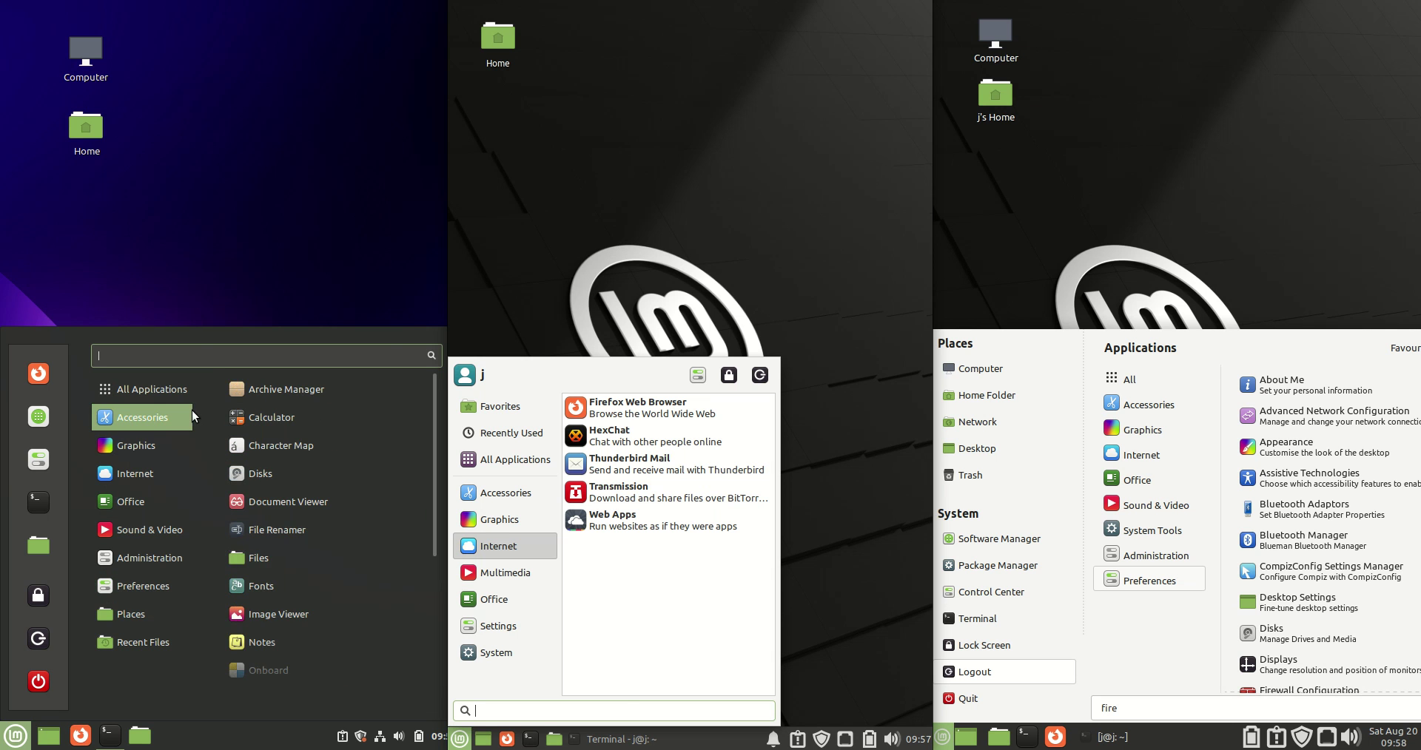
mouse_move(96, 447)
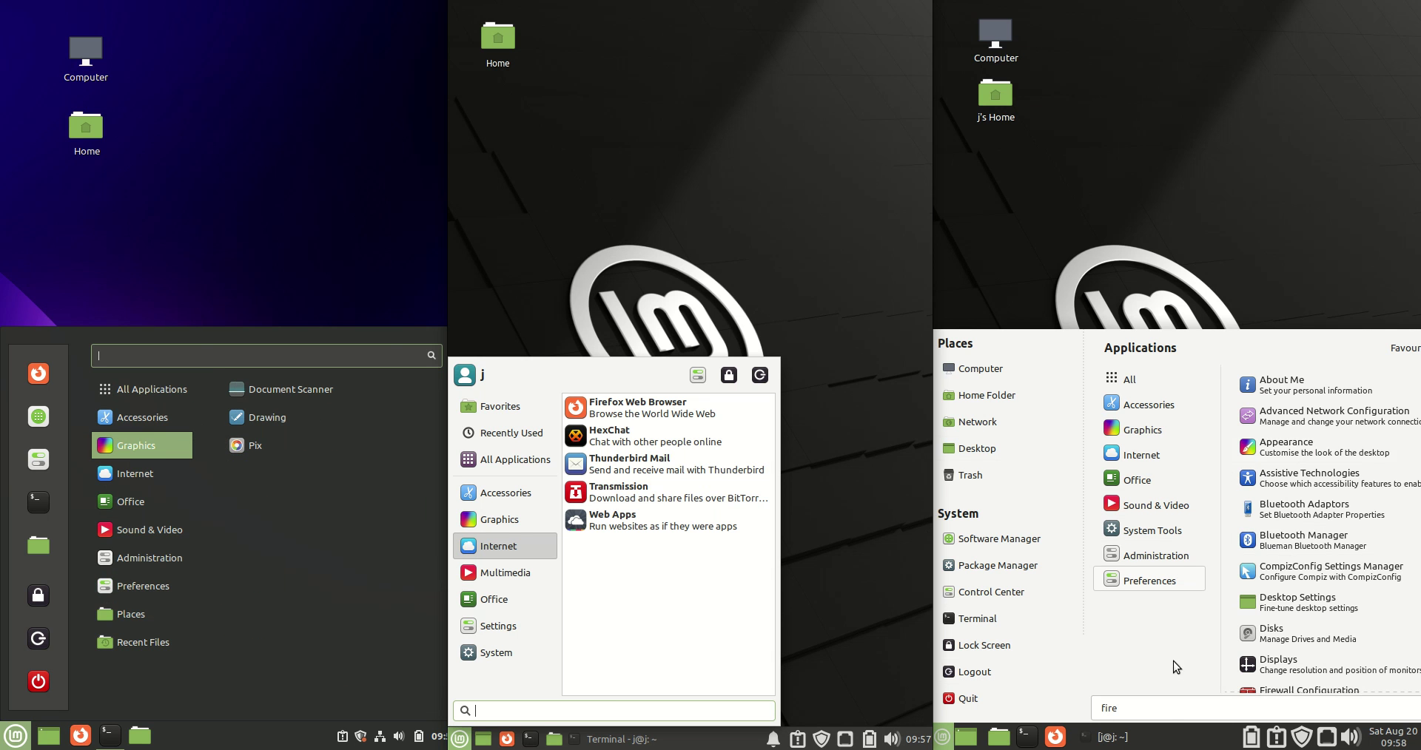
left_click(1137, 480)
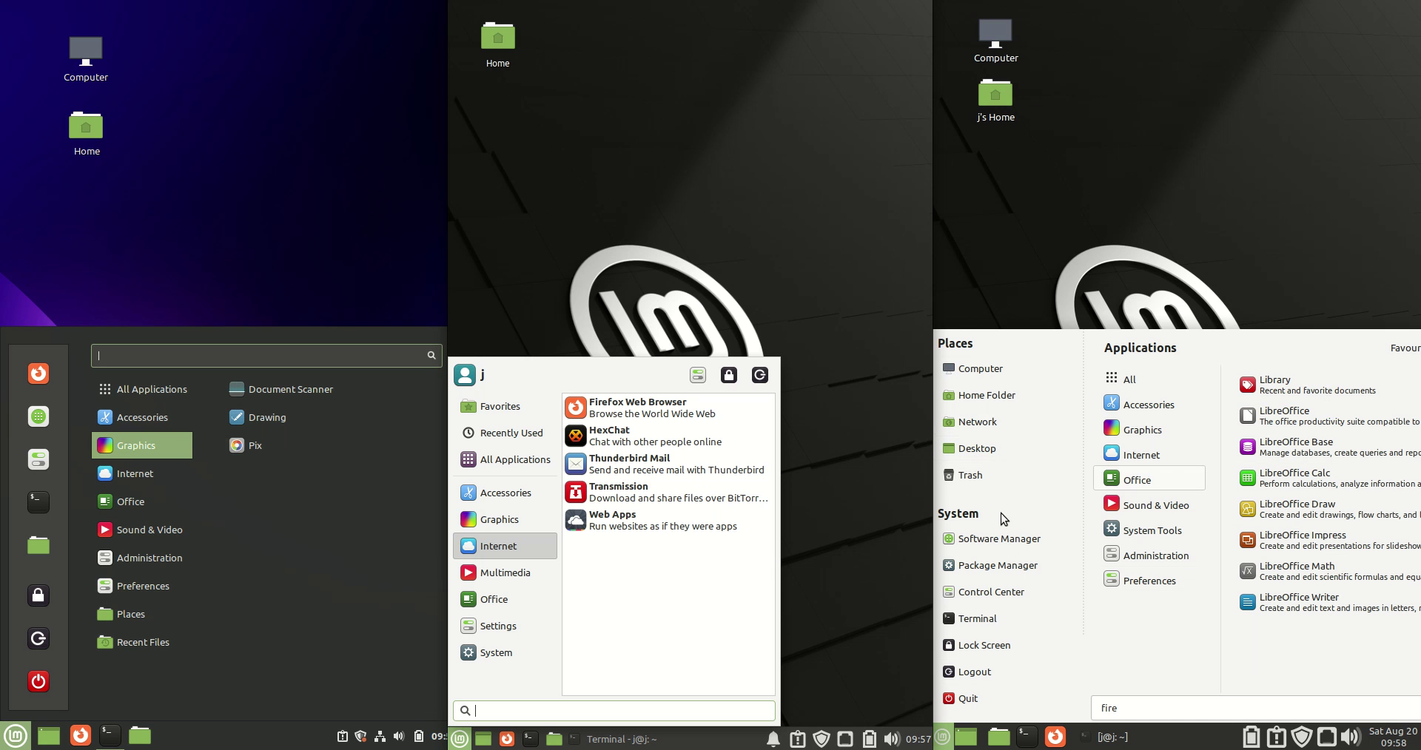
left_click(1168, 406)
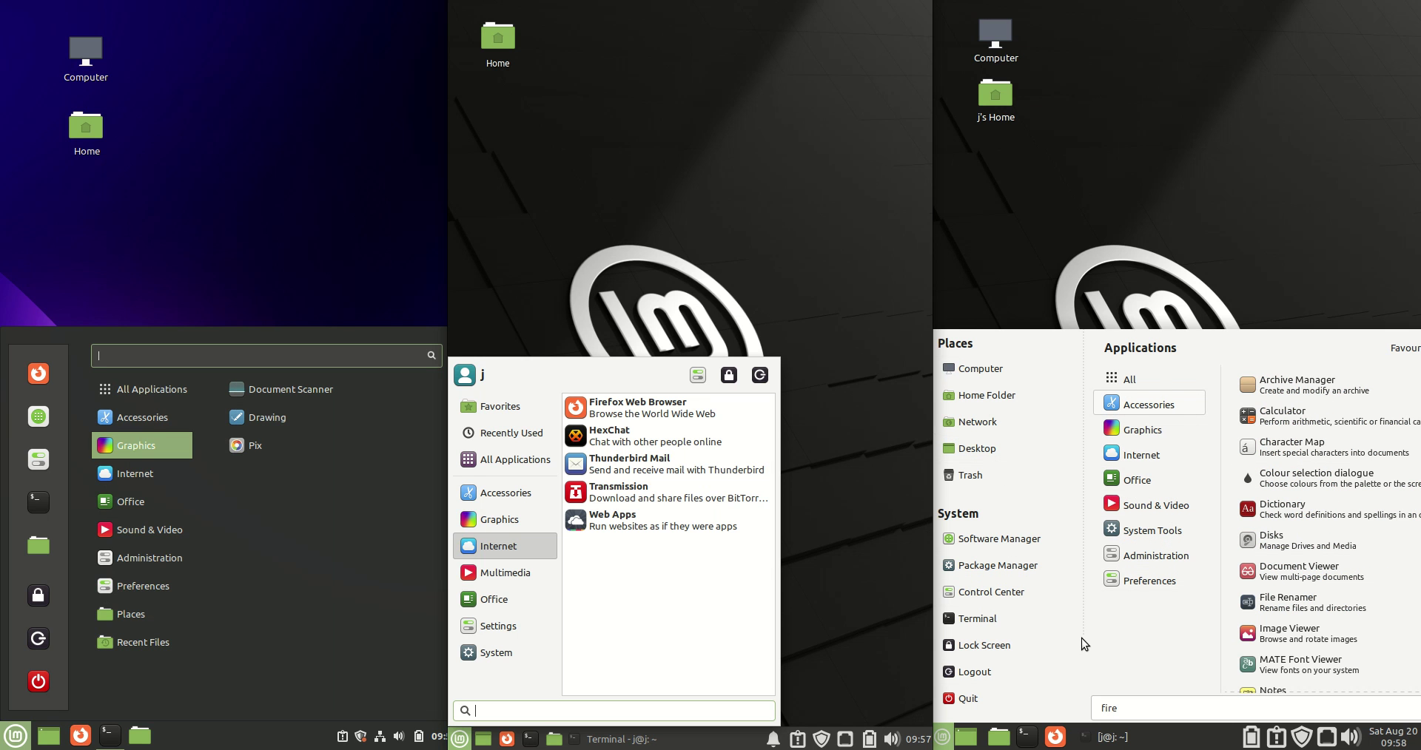
left_click(506, 460)
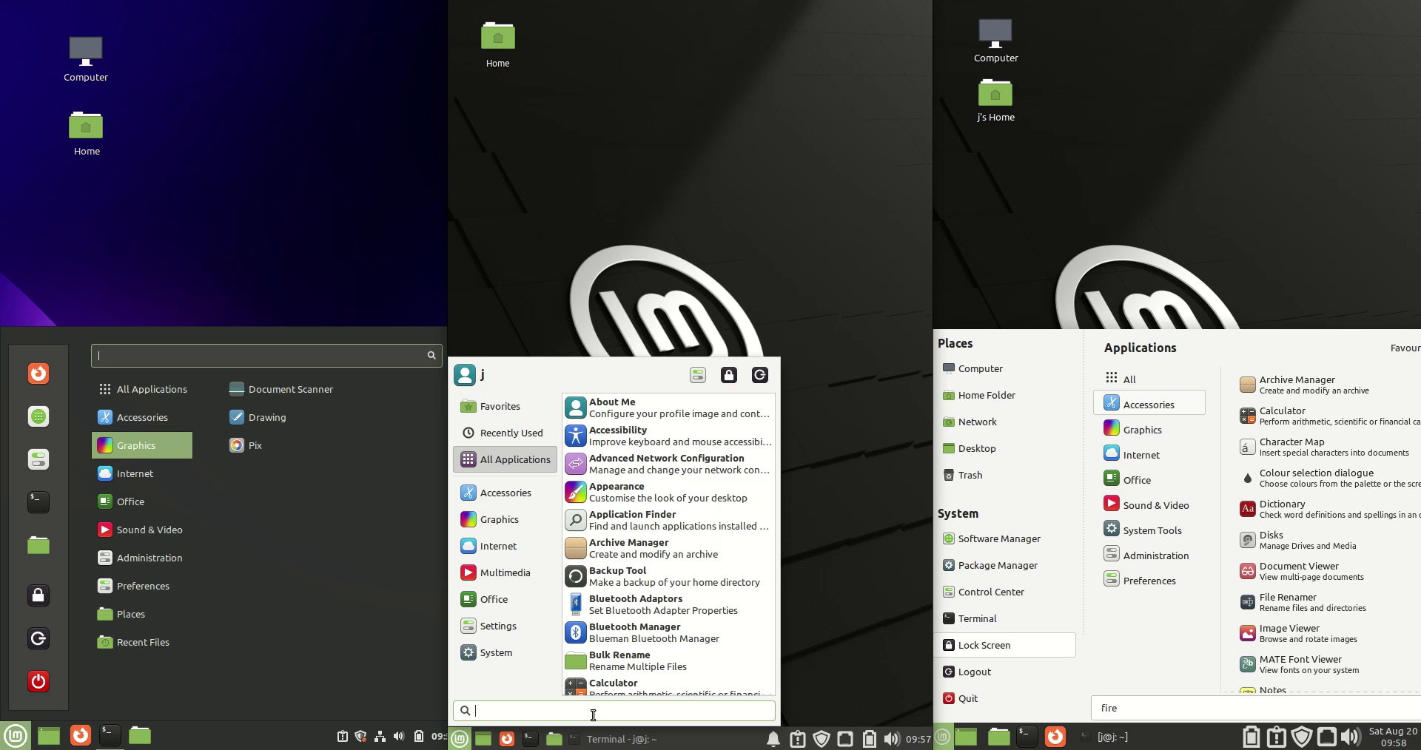
left_click(721, 274)
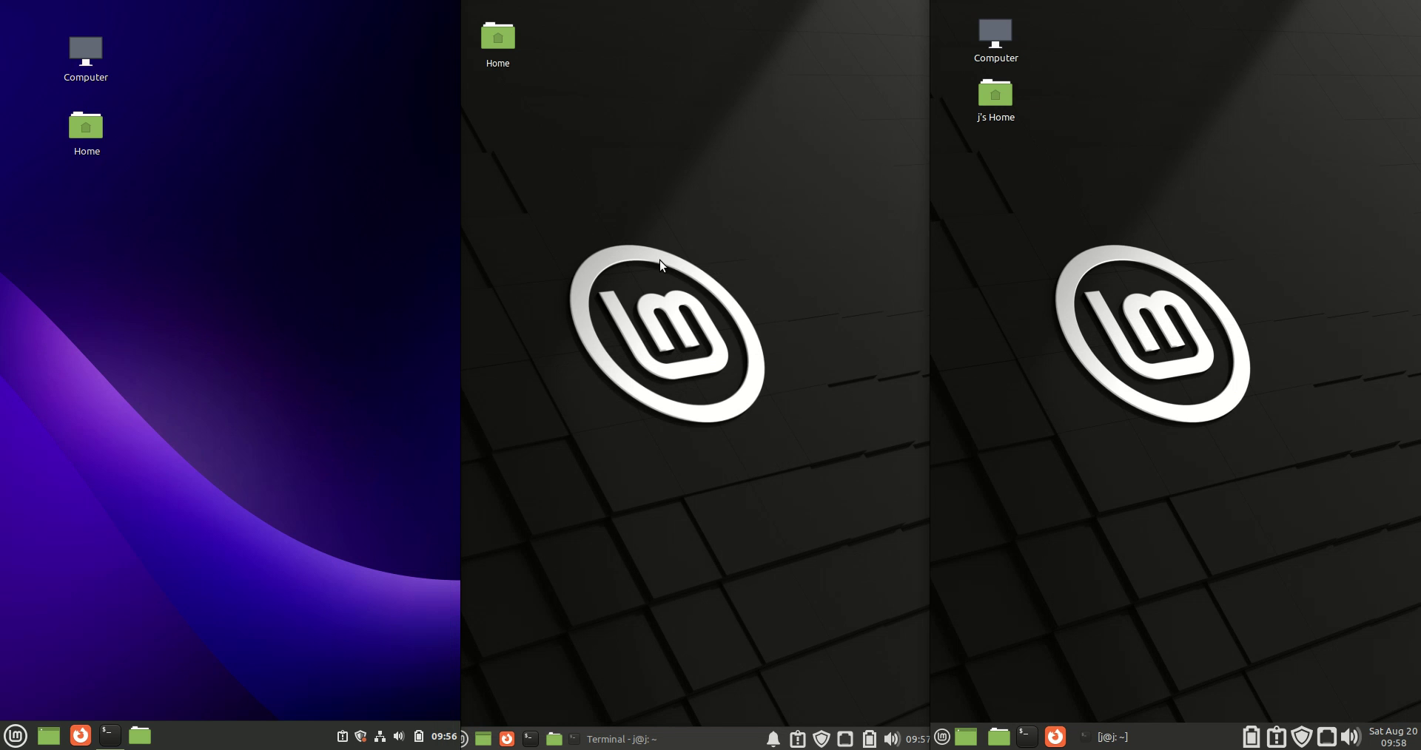
right_click(660, 260)
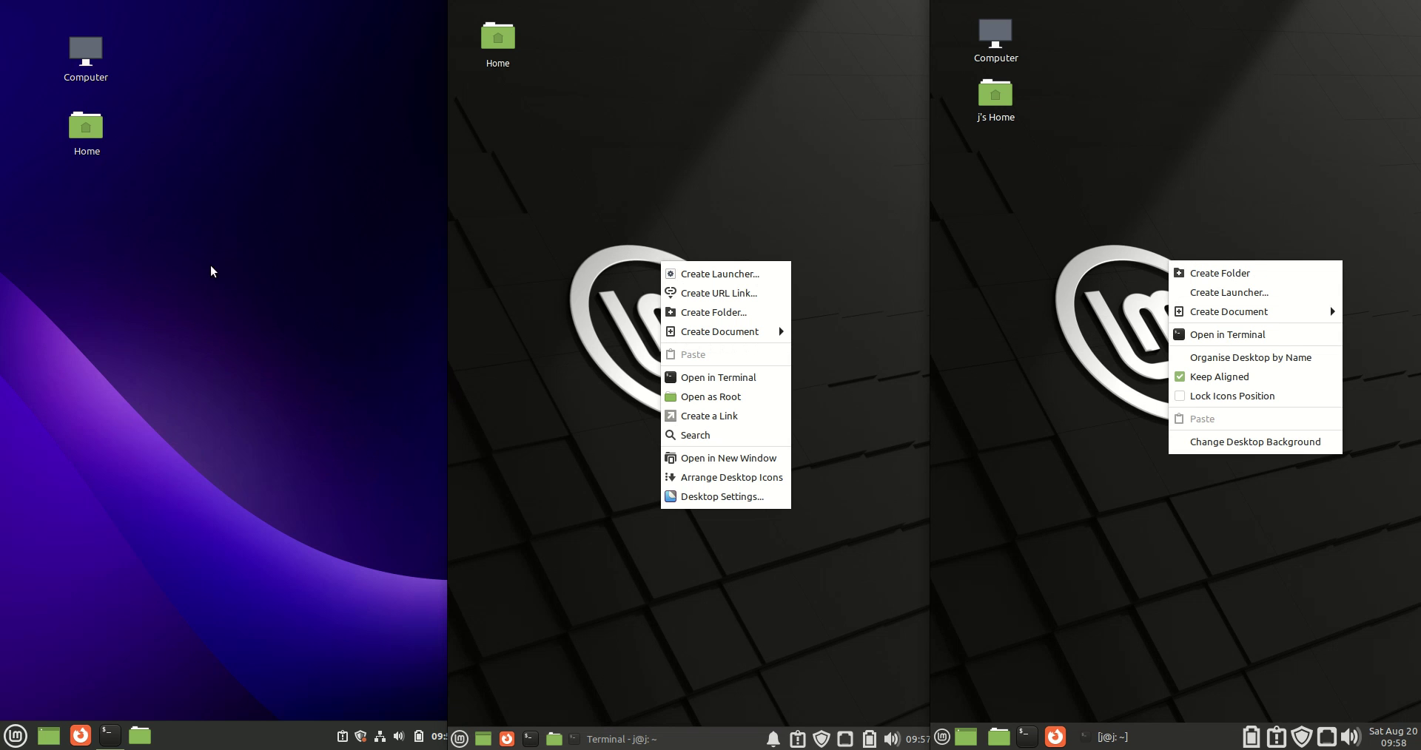
right_click(216, 228)
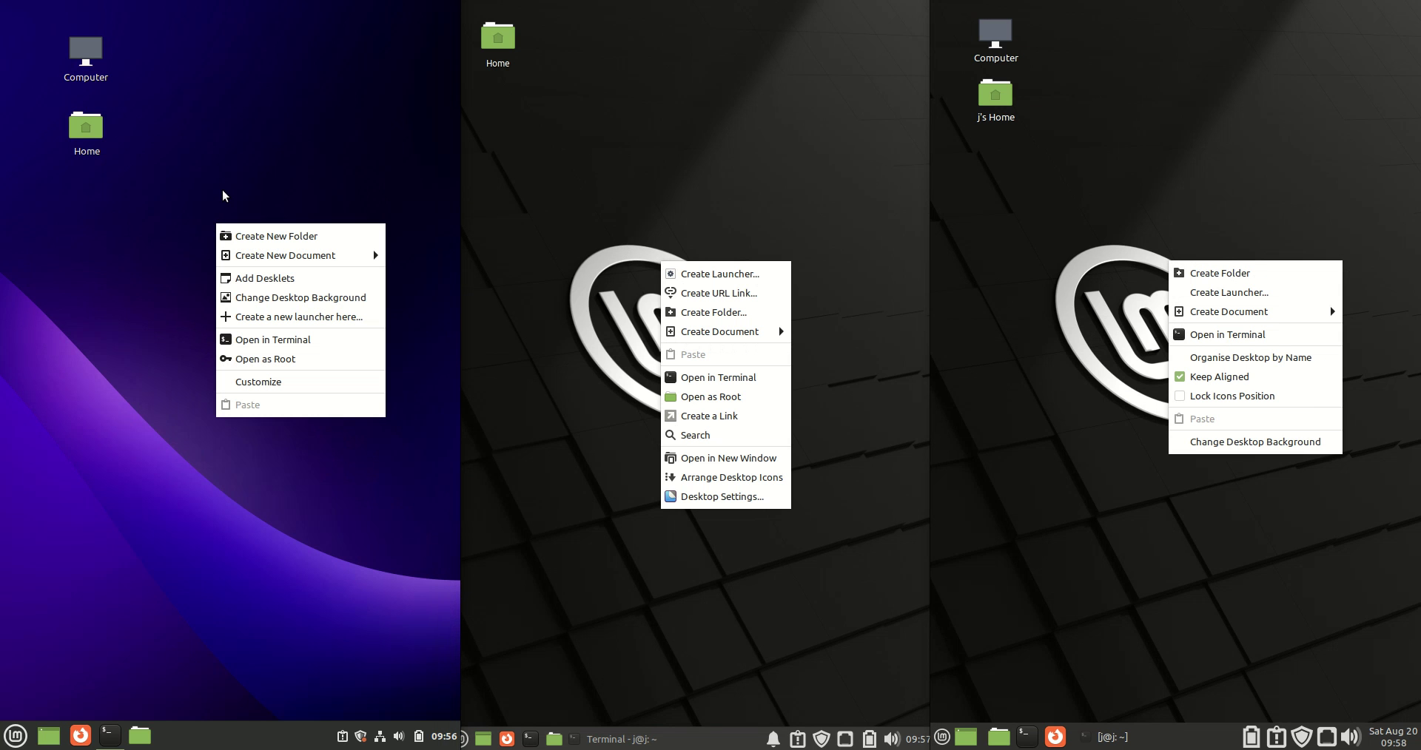
mouse_move(259, 260)
left_click(210, 191)
right_click(209, 196)
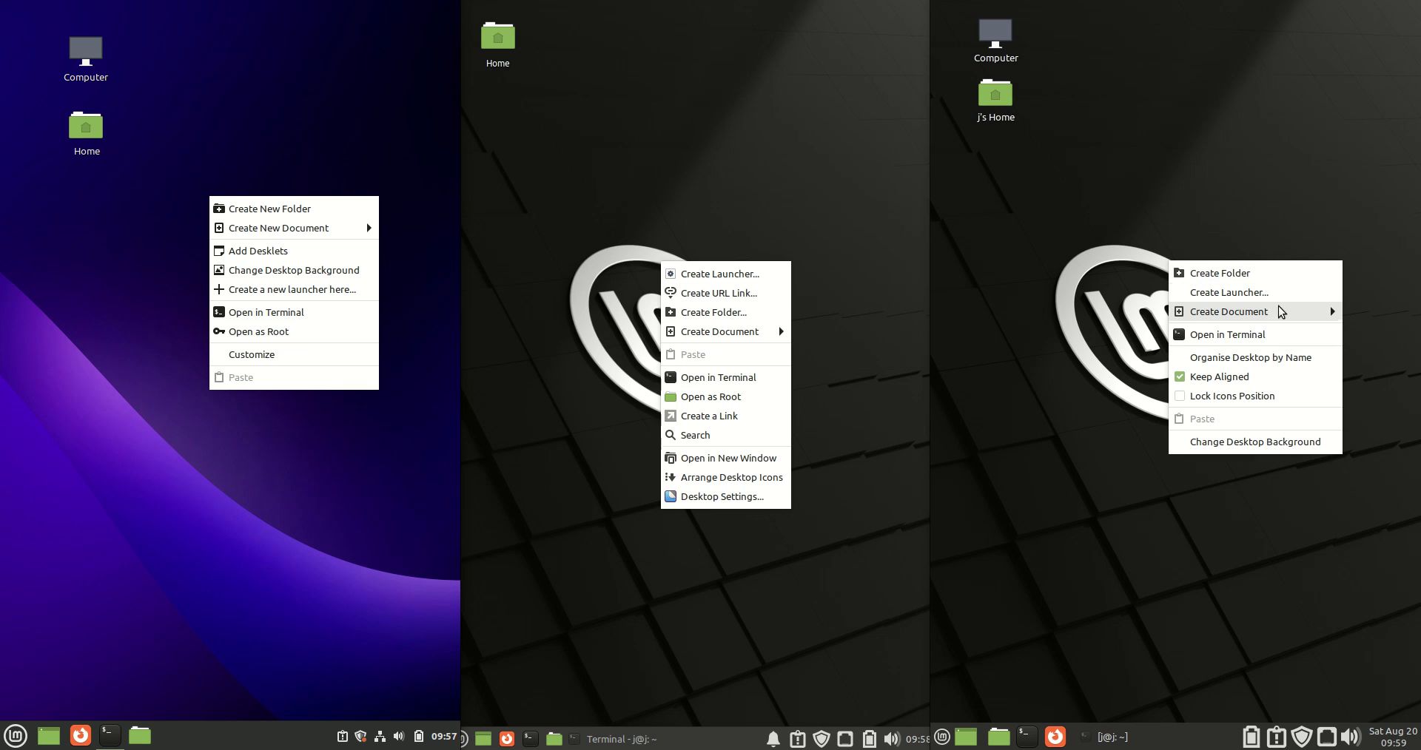
mouse_move(1283, 316)
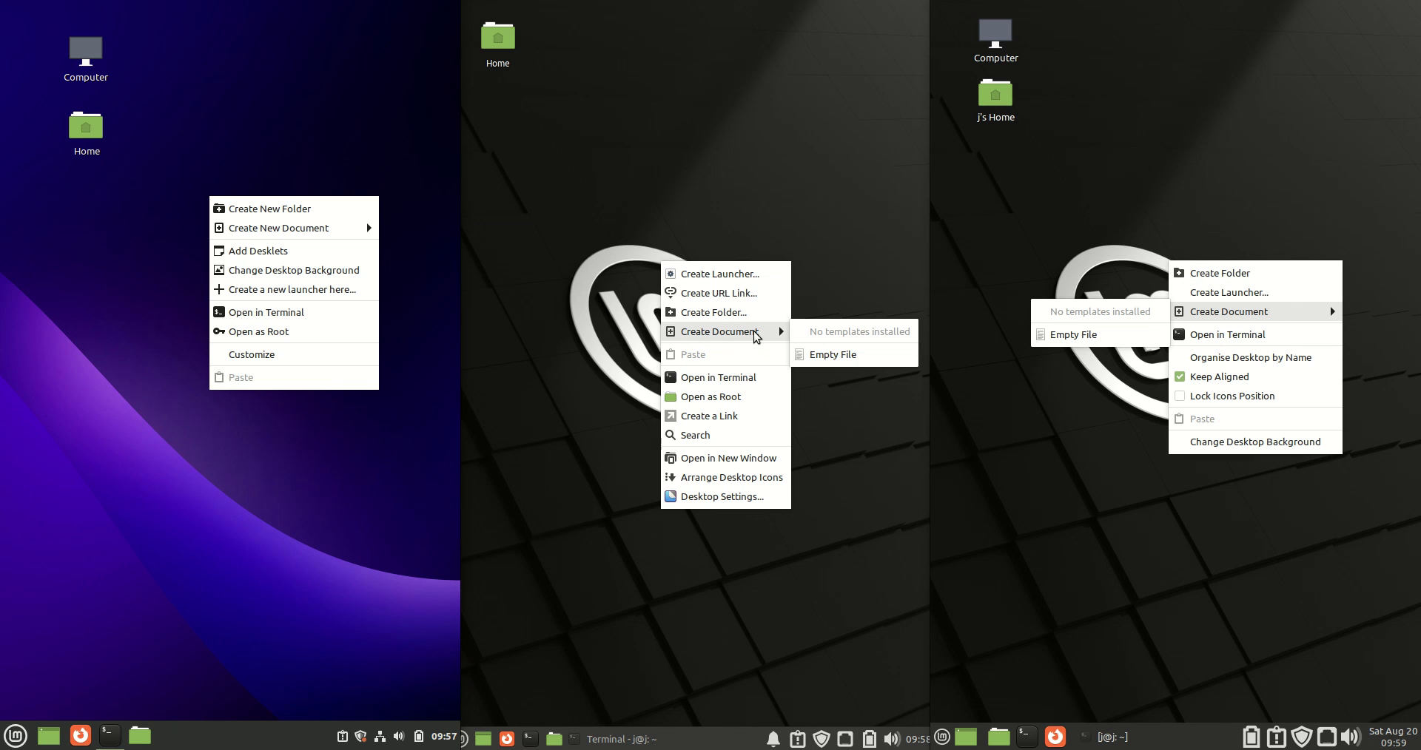
mouse_move(304, 234)
key("Escape")
left_click(367, 156)
left_click(1094, 150)
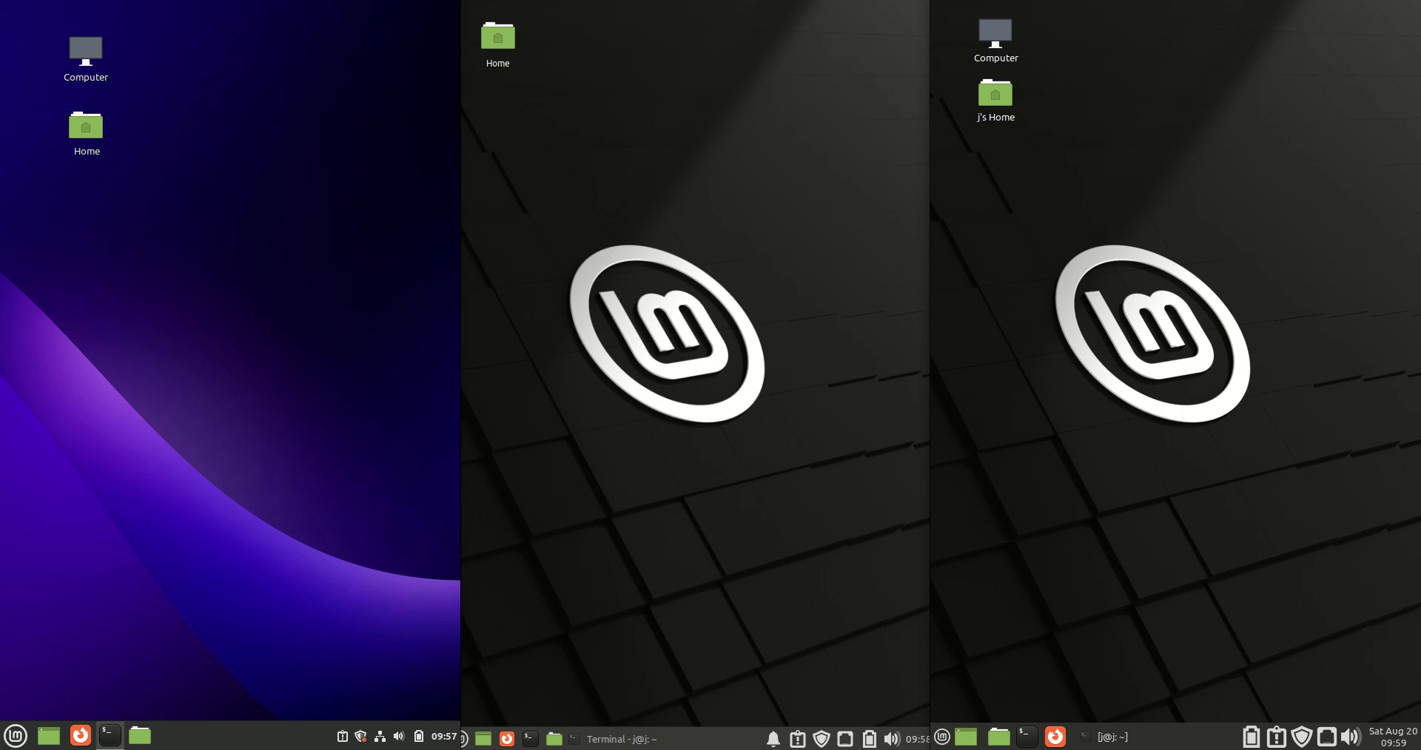
Bring up the Cinnamon terminal and show the htop tab in all three terminals to compare RAM.
left_click(110, 735)
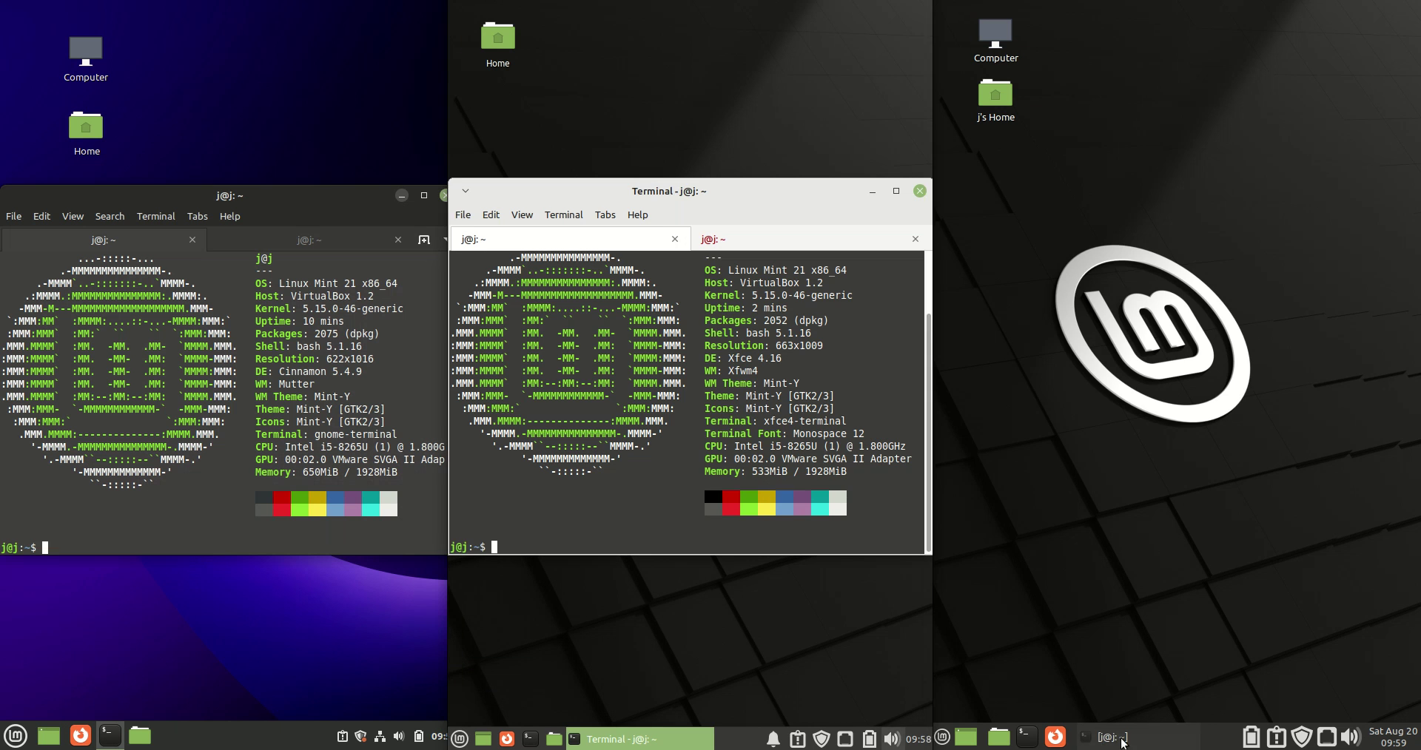
left_click(333, 247)
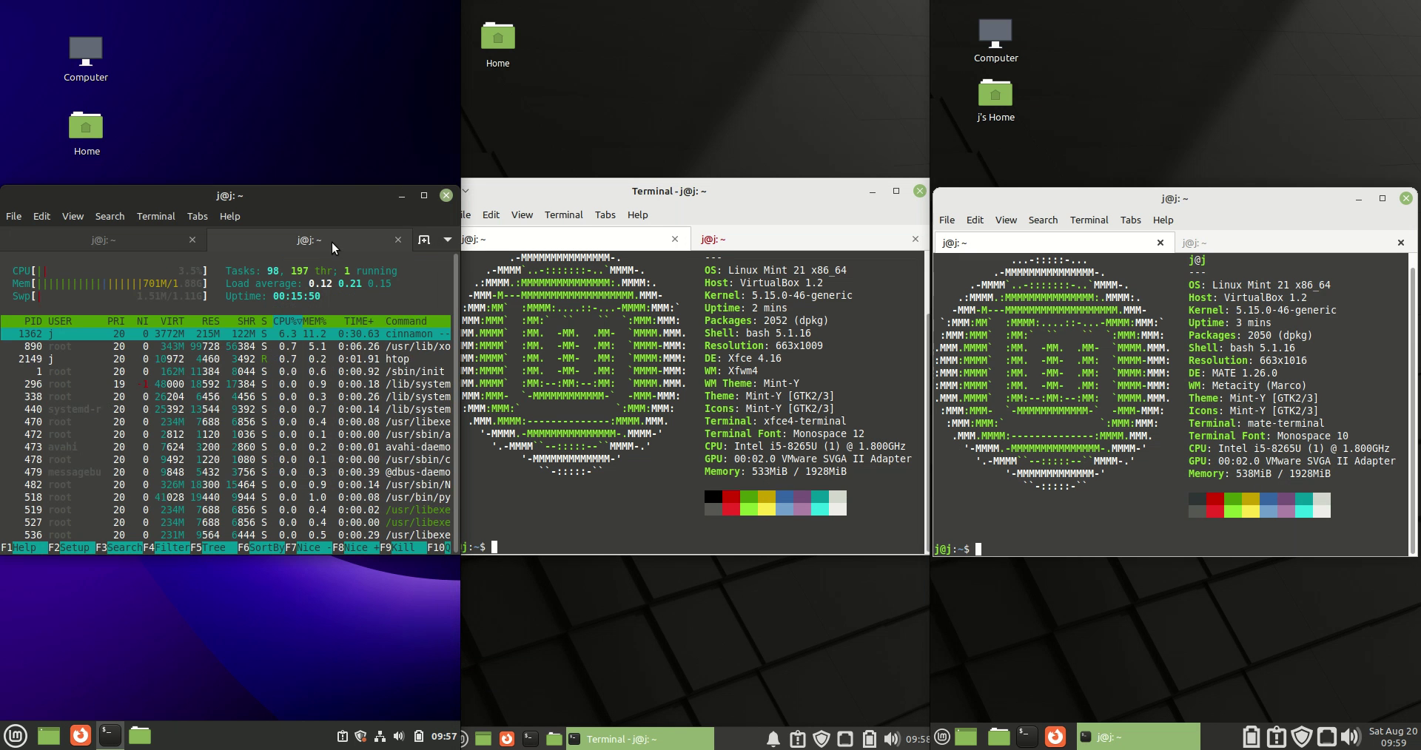
left_click(719, 246)
left_click(1219, 245)
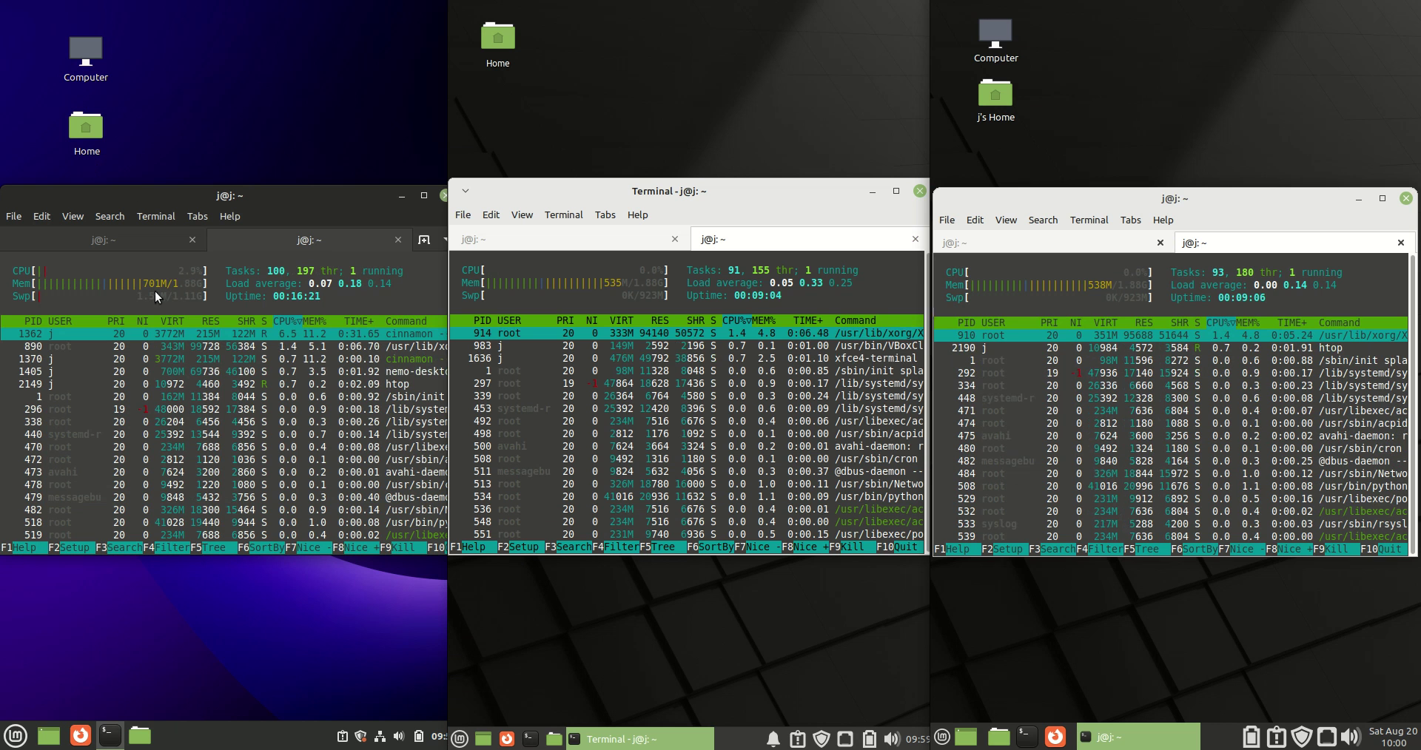
Switch the Cinnamon and Xfce terminals back to their neofetch tabs.
left_click(14, 737)
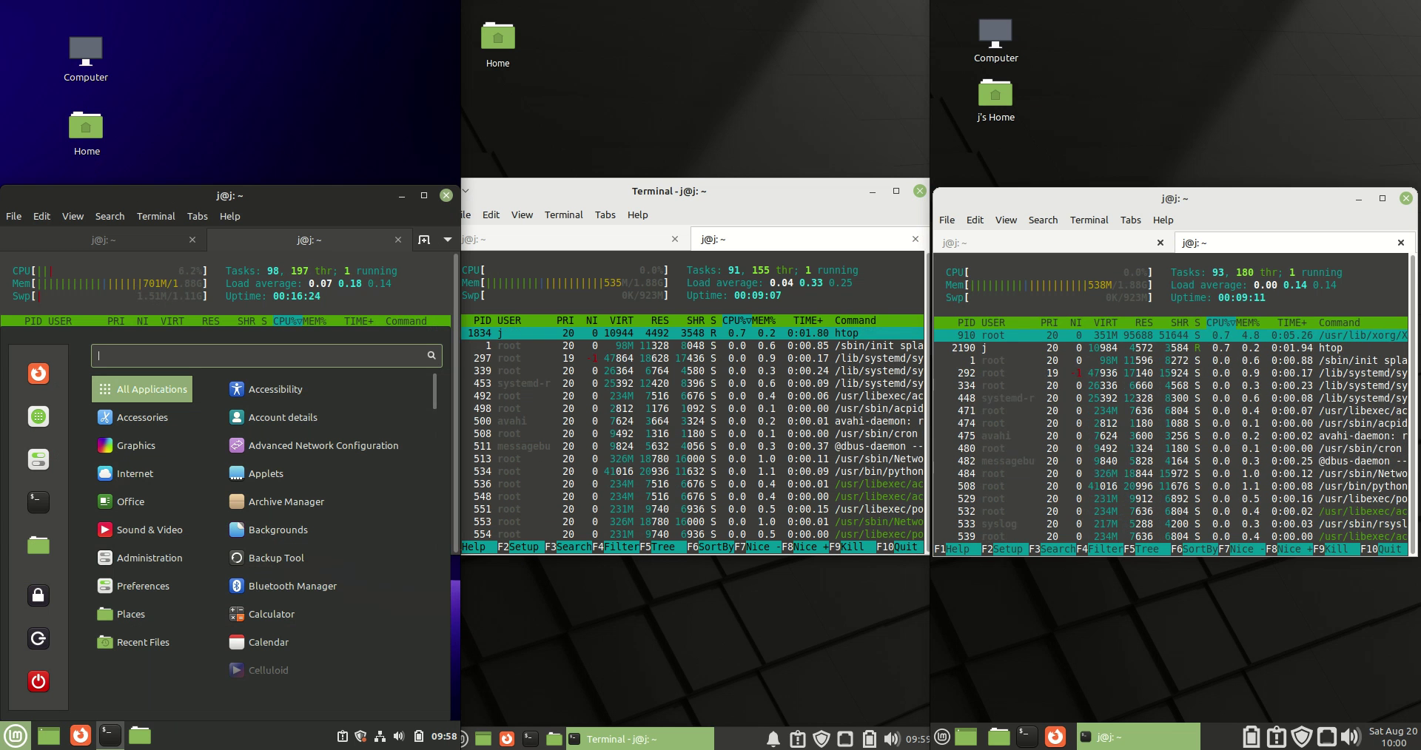
left_click(223, 191)
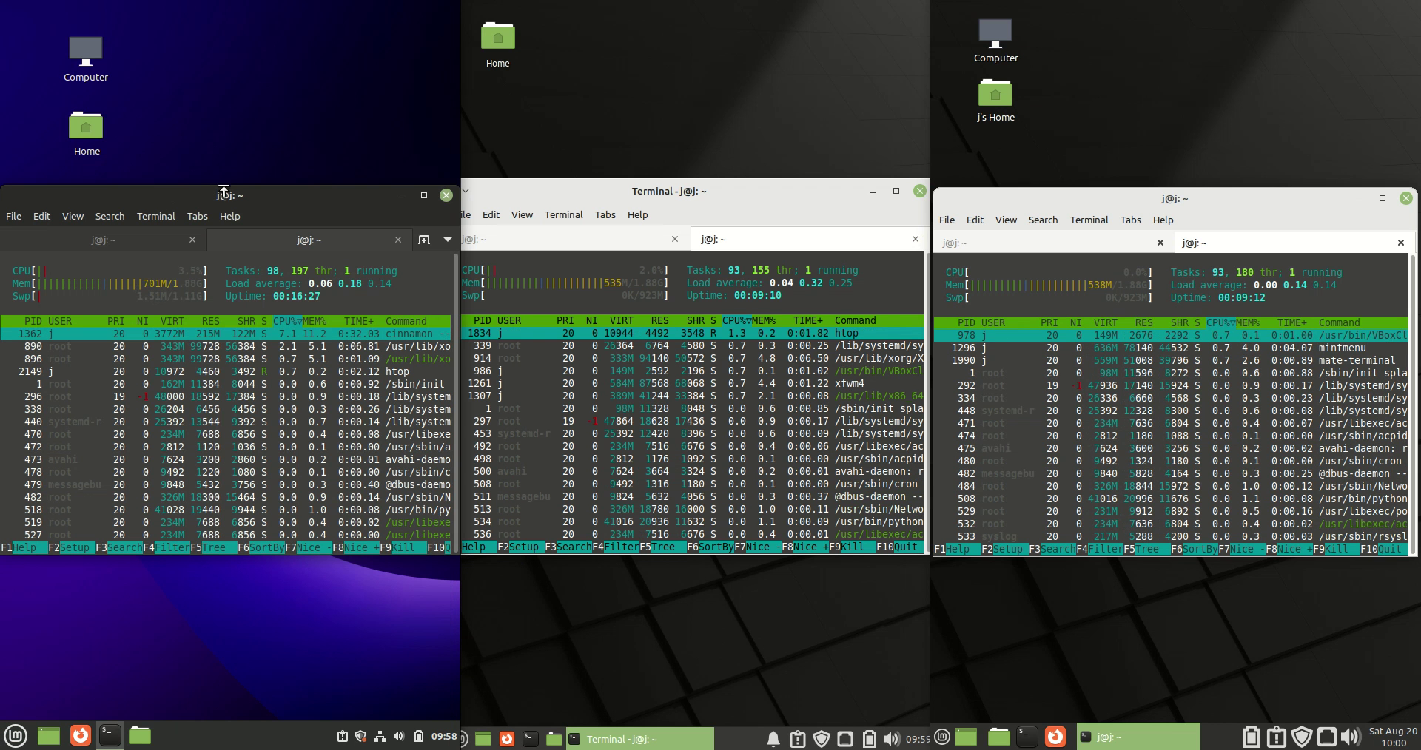
left_click(163, 242)
left_click(558, 236)
Return the MATE terminal to neofetch and minimise all three terminals.
left_click(1060, 245)
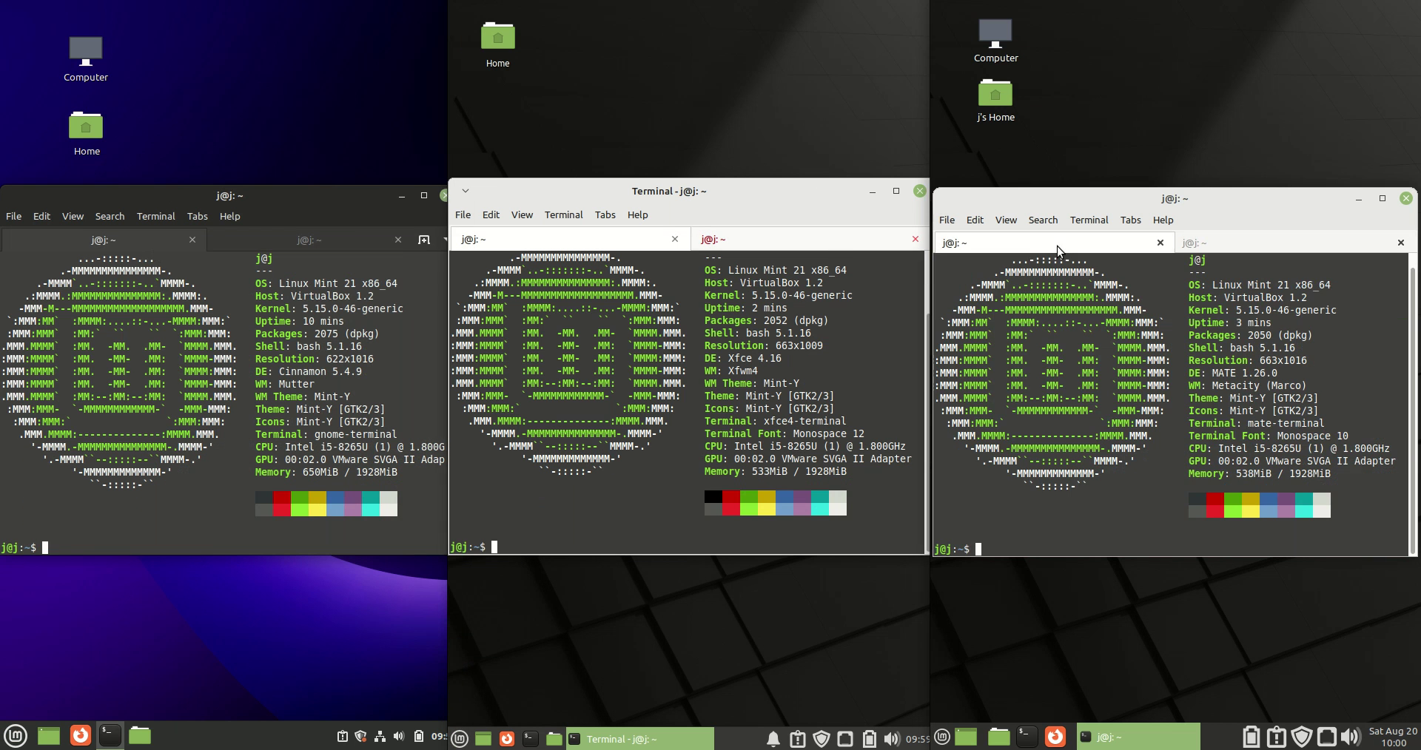
left_click(401, 195)
left_click(873, 191)
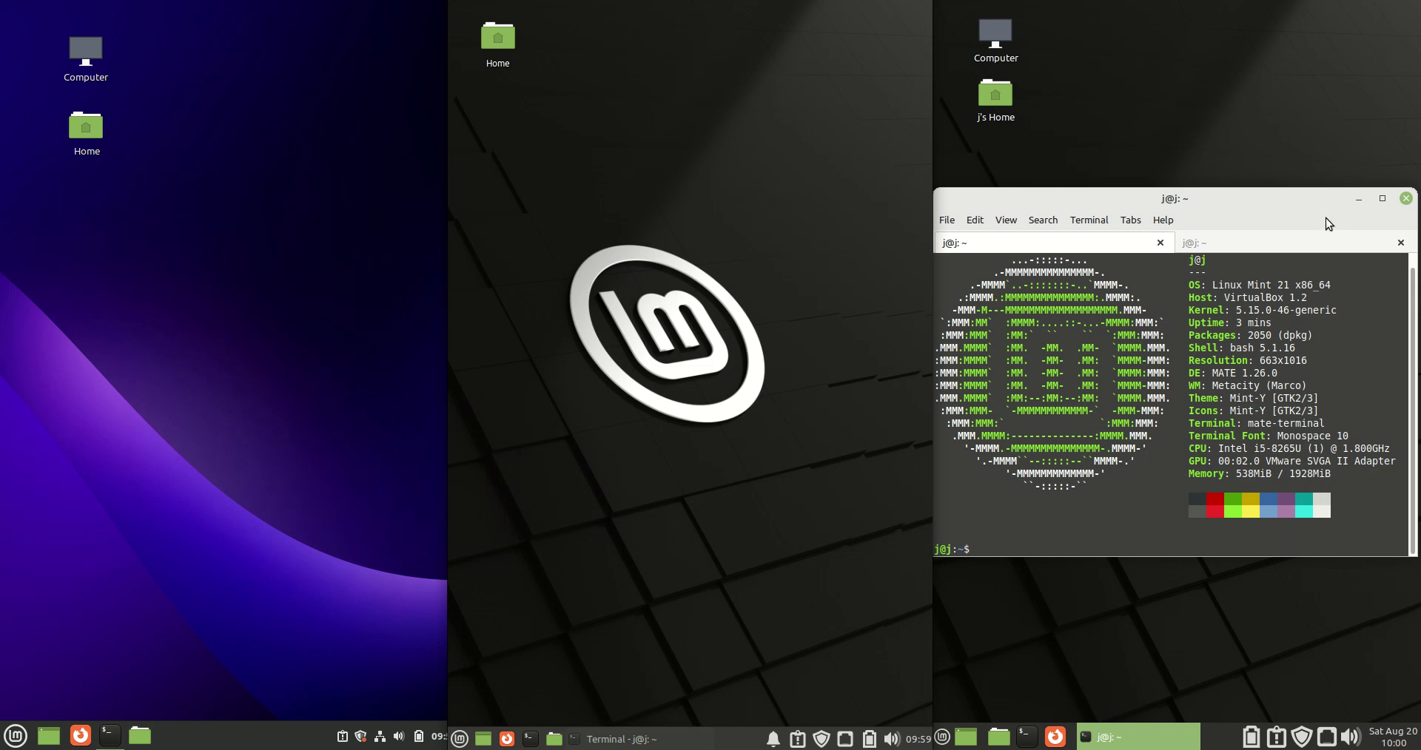
left_click(1356, 194)
Open the home folder in Nemo and Thunar, moving the Thunar window lower.
left_click(311, 361)
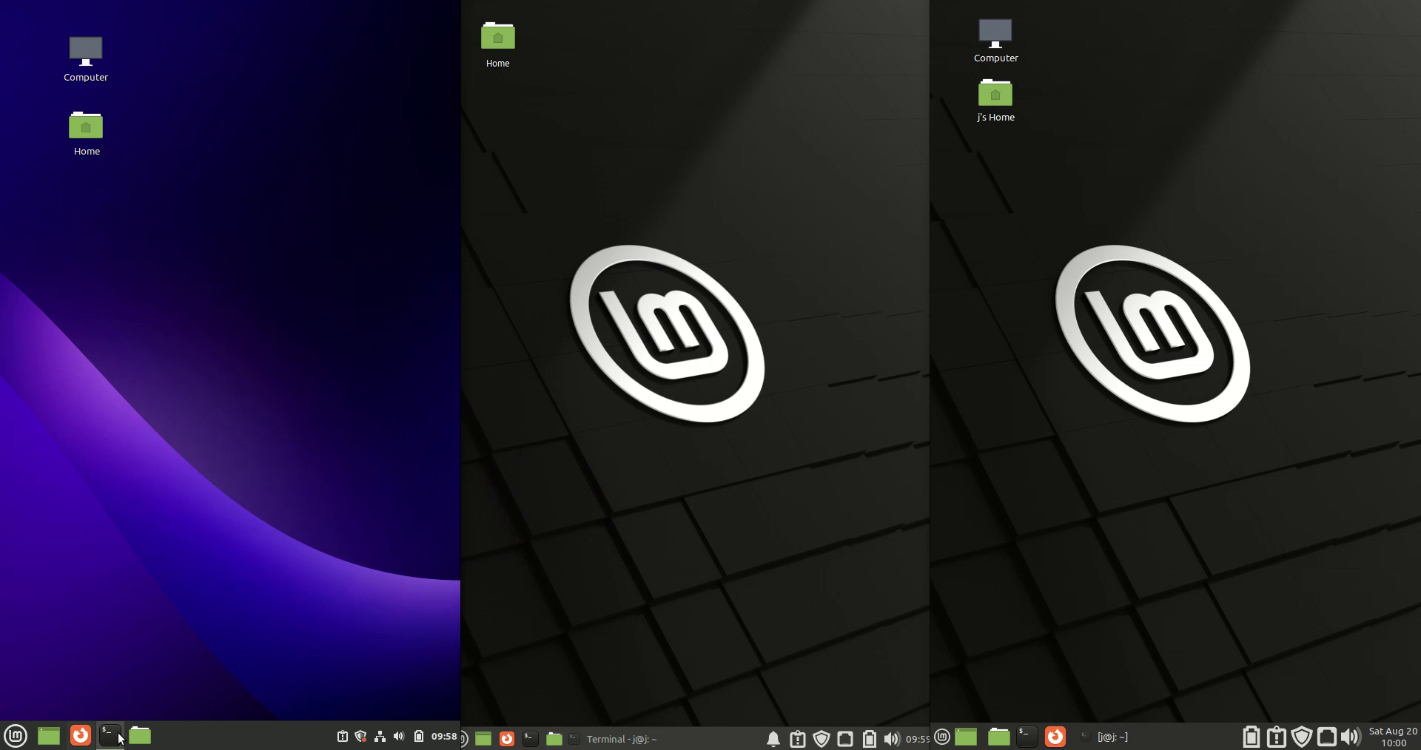
left_click(140, 736)
left_click(753, 740)
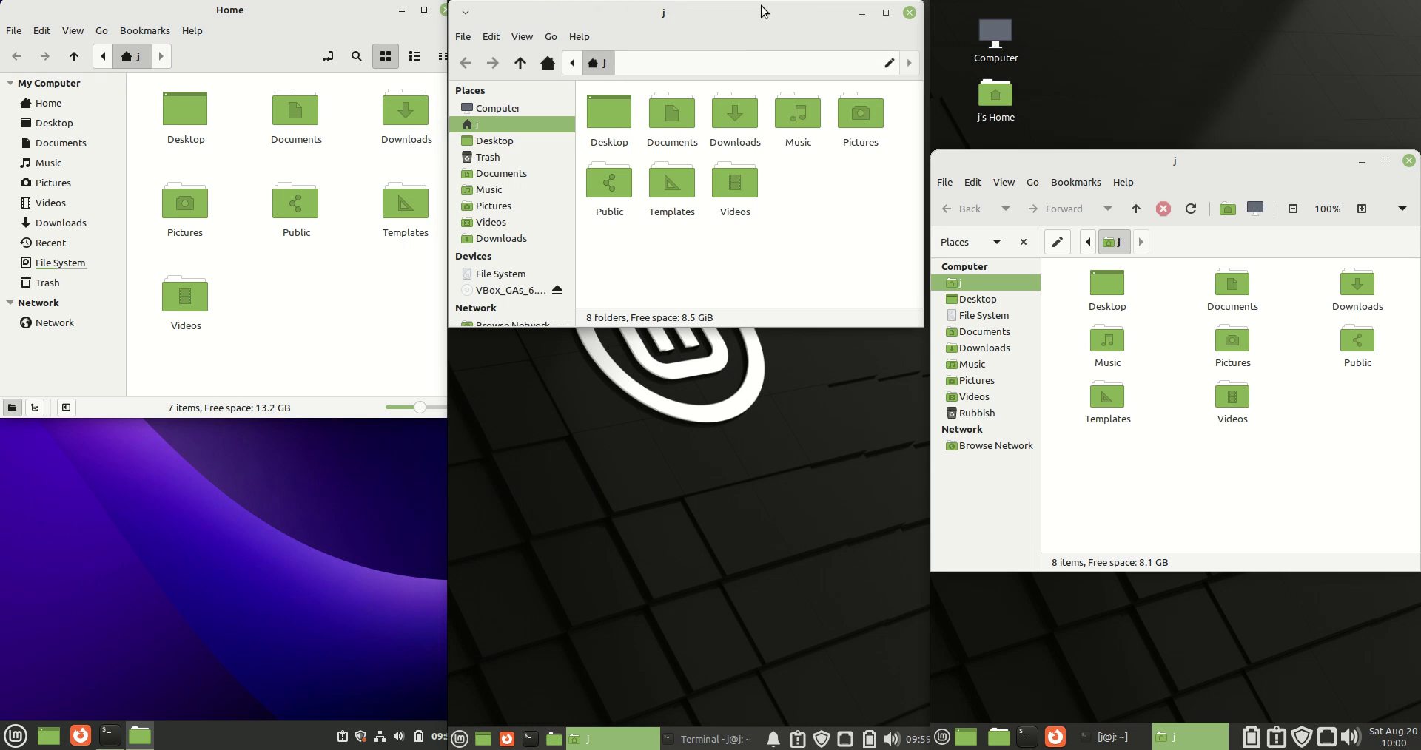
left_click_drag(762, 11, 757, 116)
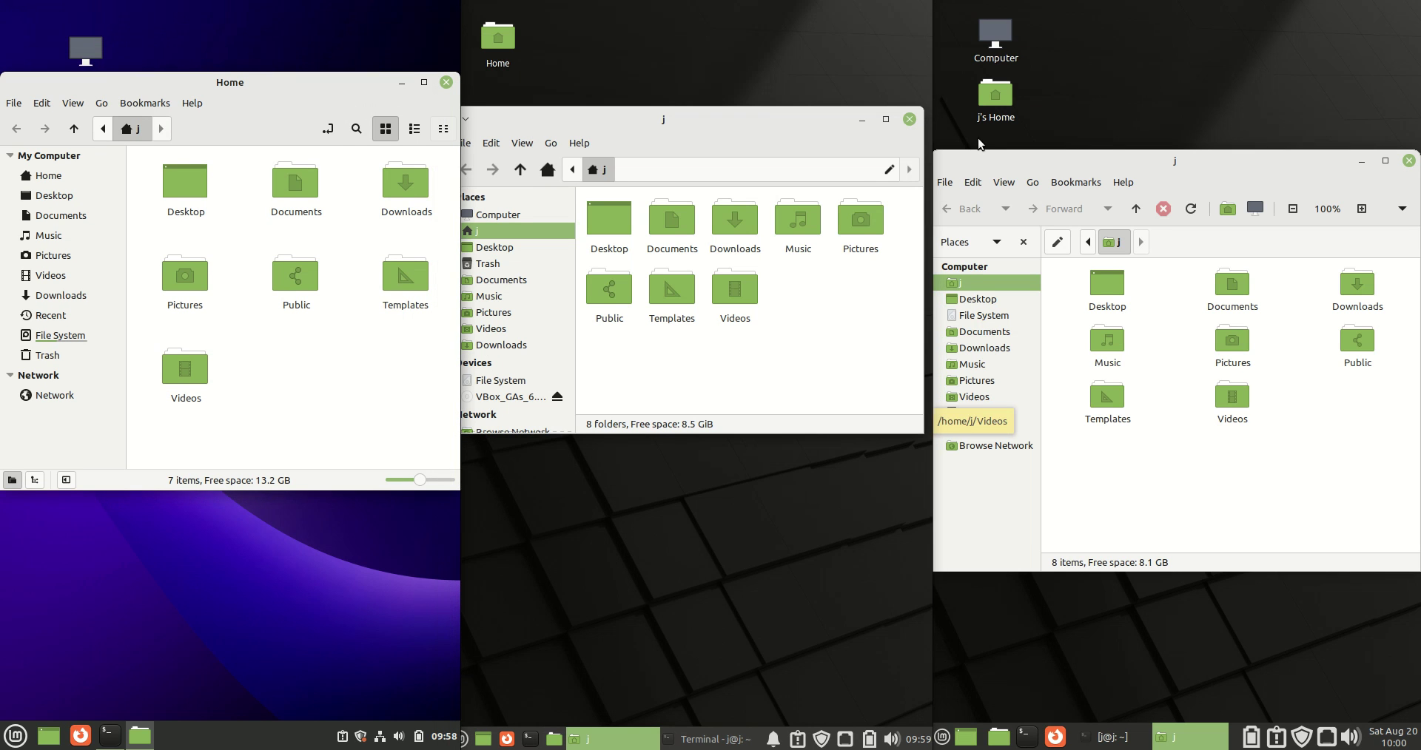
left_click(197, 105)
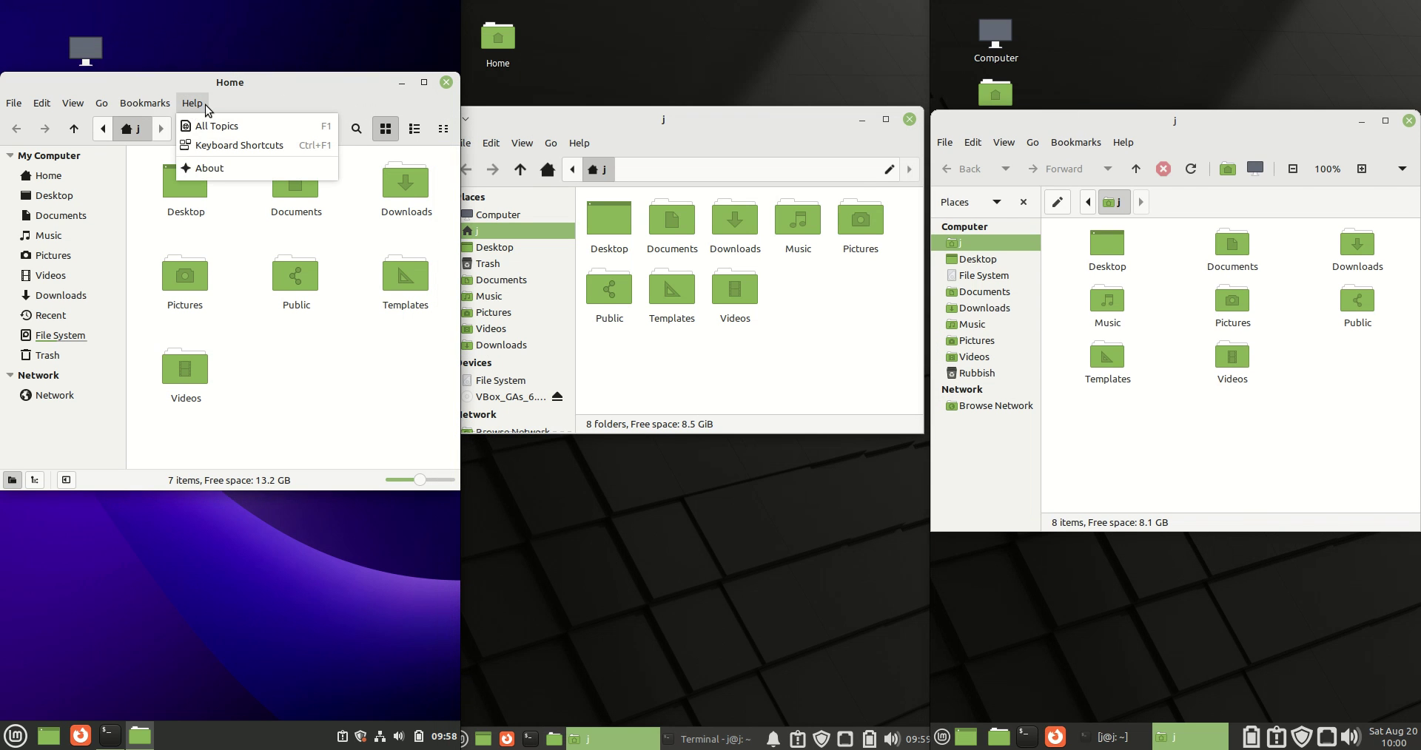
left_click(218, 168)
left_click_drag(249, 300, 314, 291)
left_click(589, 146)
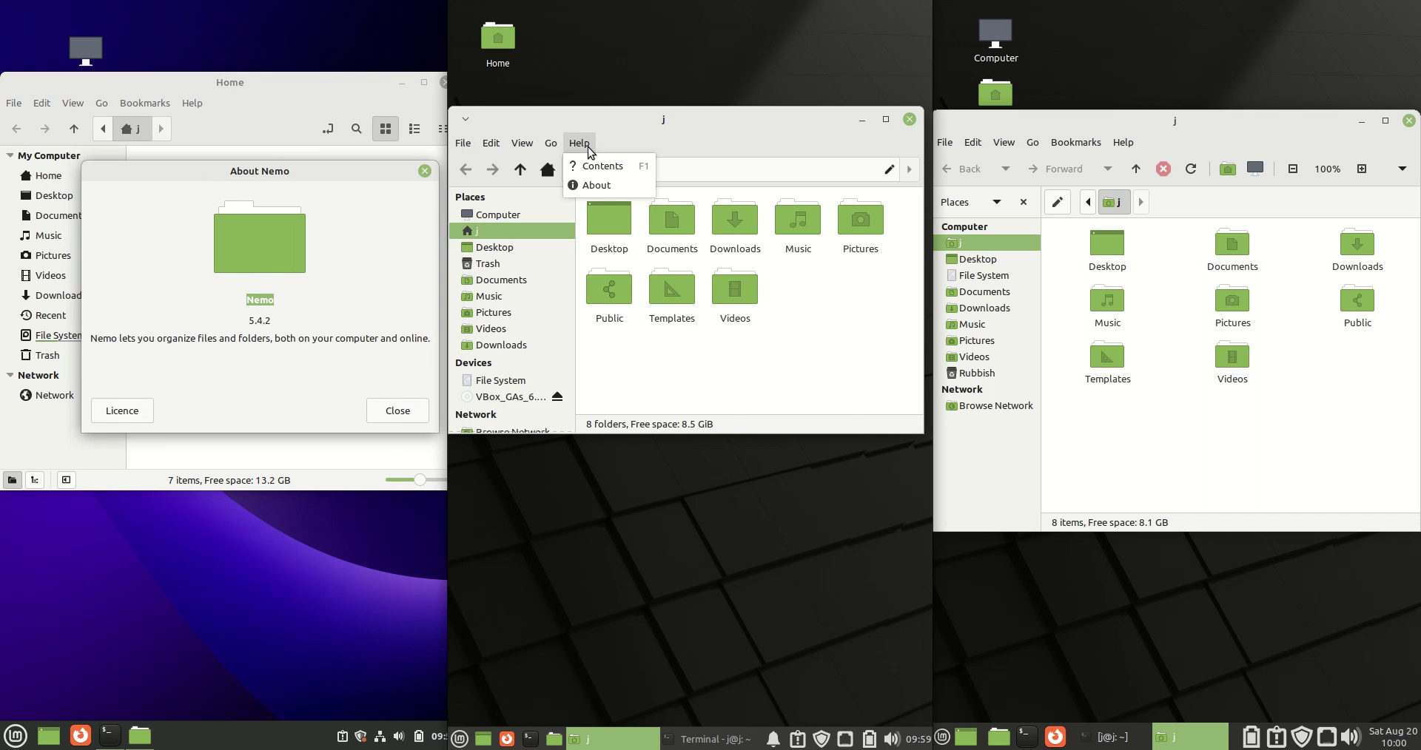
left_click(598, 185)
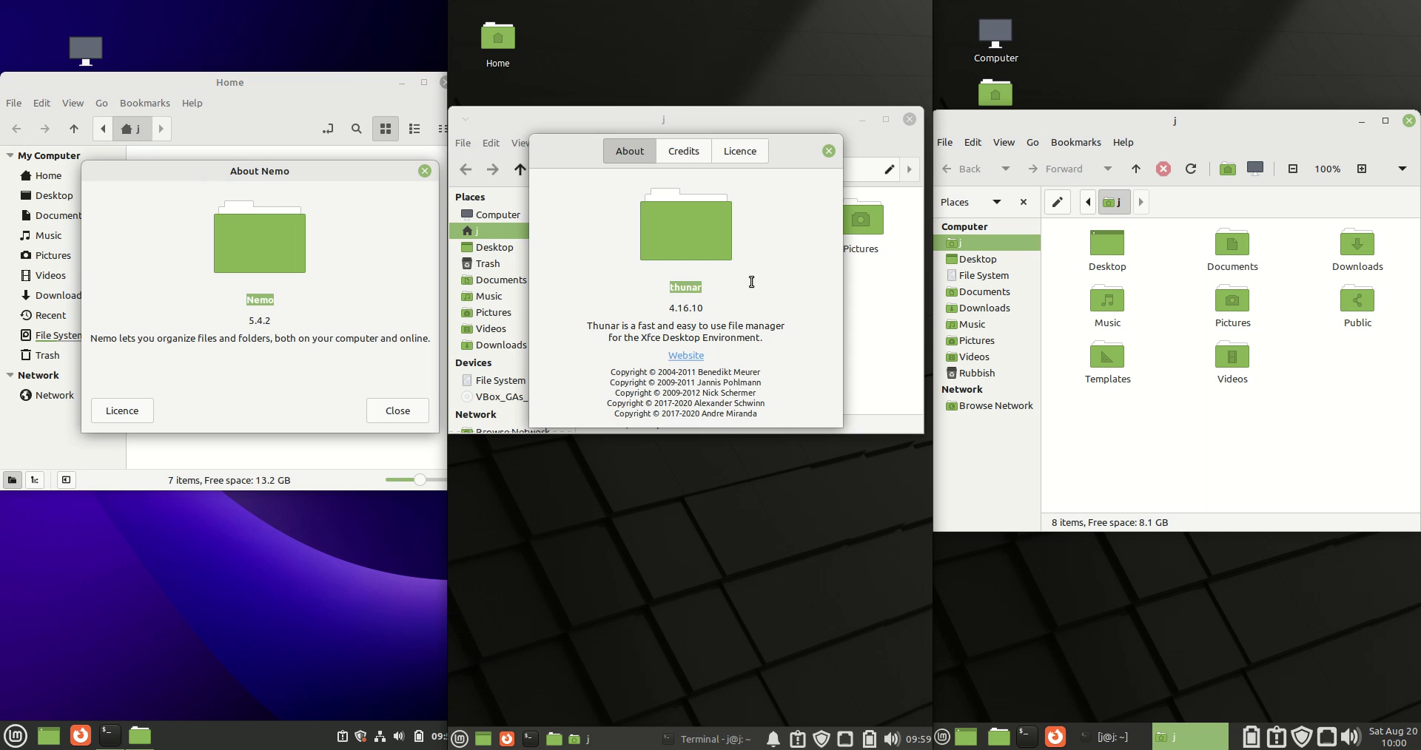
left_click(830, 150)
left_click(1124, 143)
left_click(1124, 199)
left_click(1122, 143)
left_click(1132, 193)
left_click(1339, 217)
left_click(424, 171)
Compare the folder background context menus in Nemo, Thunar and Caja, then make Thunar taller.
right_click(325, 375)
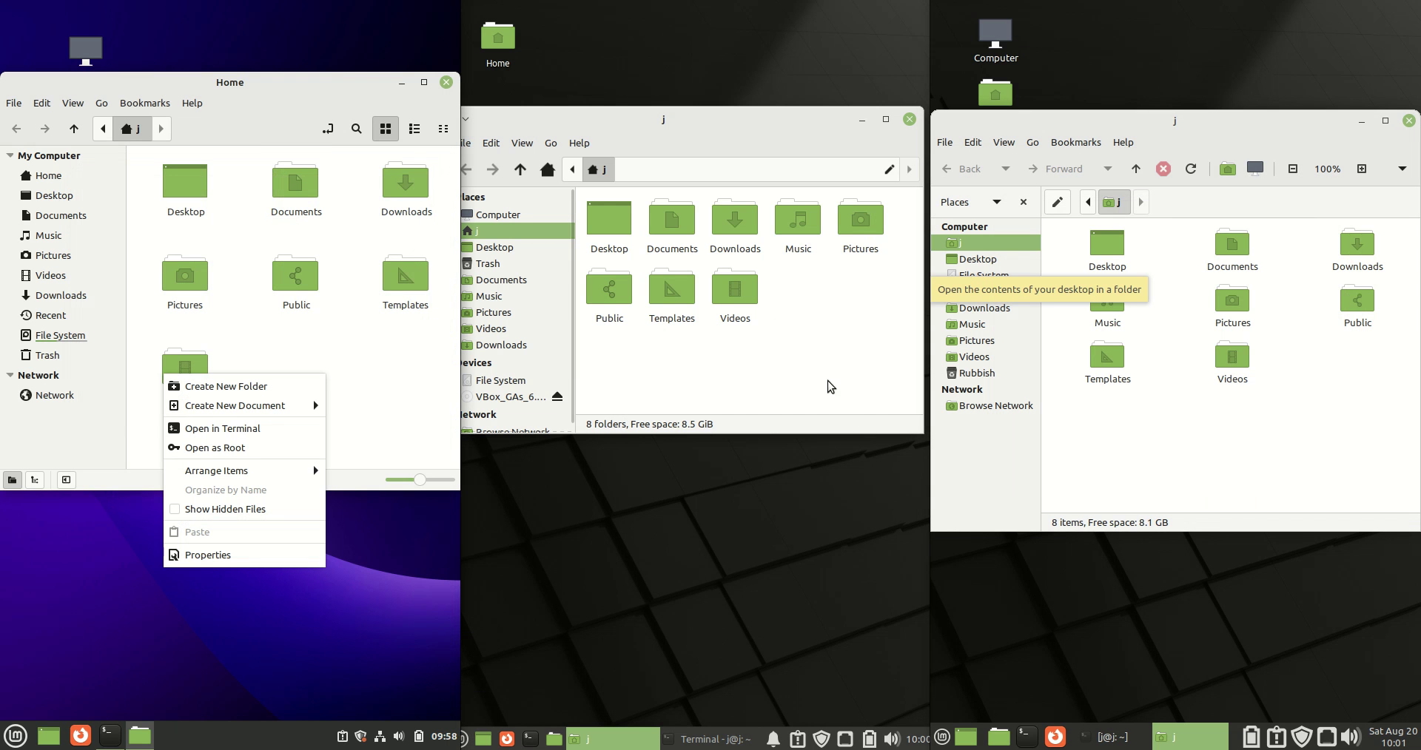
right_click(692, 365)
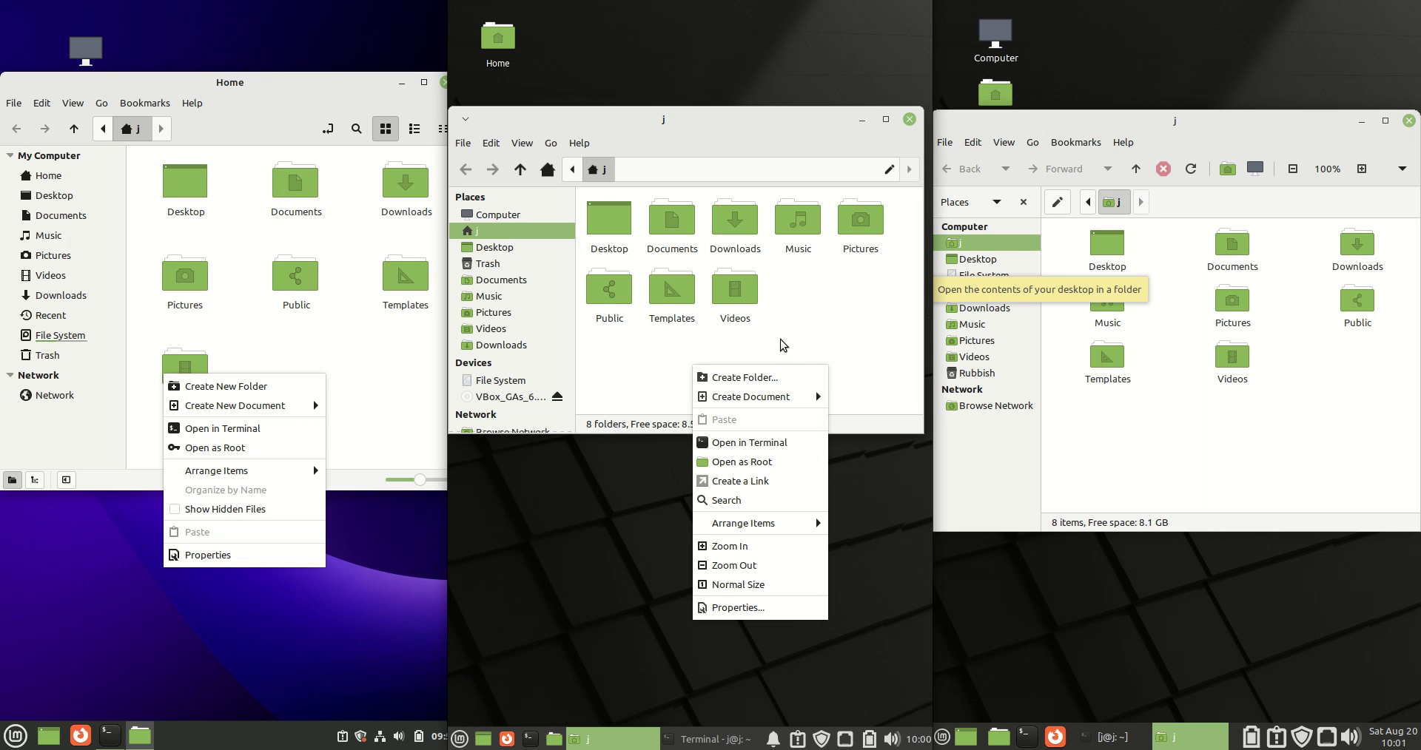
right_click(1239, 427)
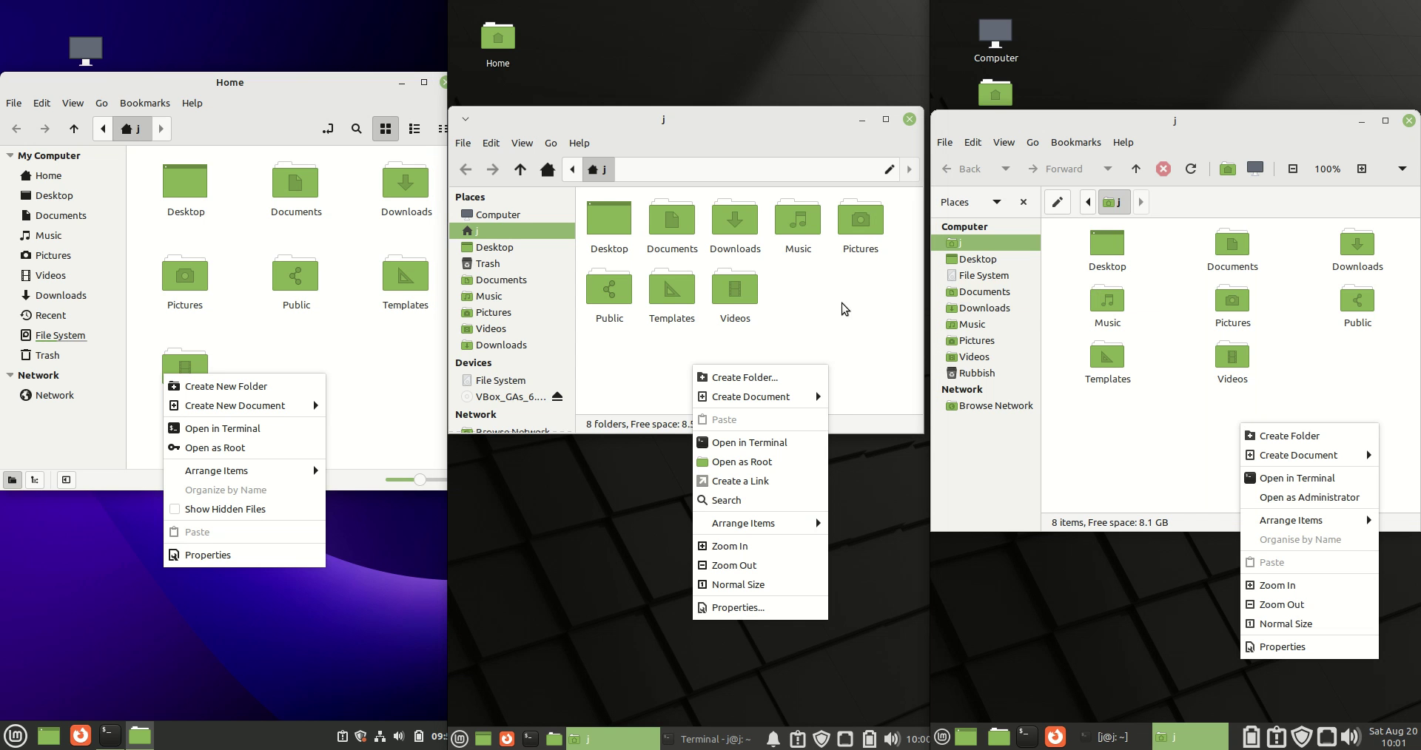
left_click(502, 334)
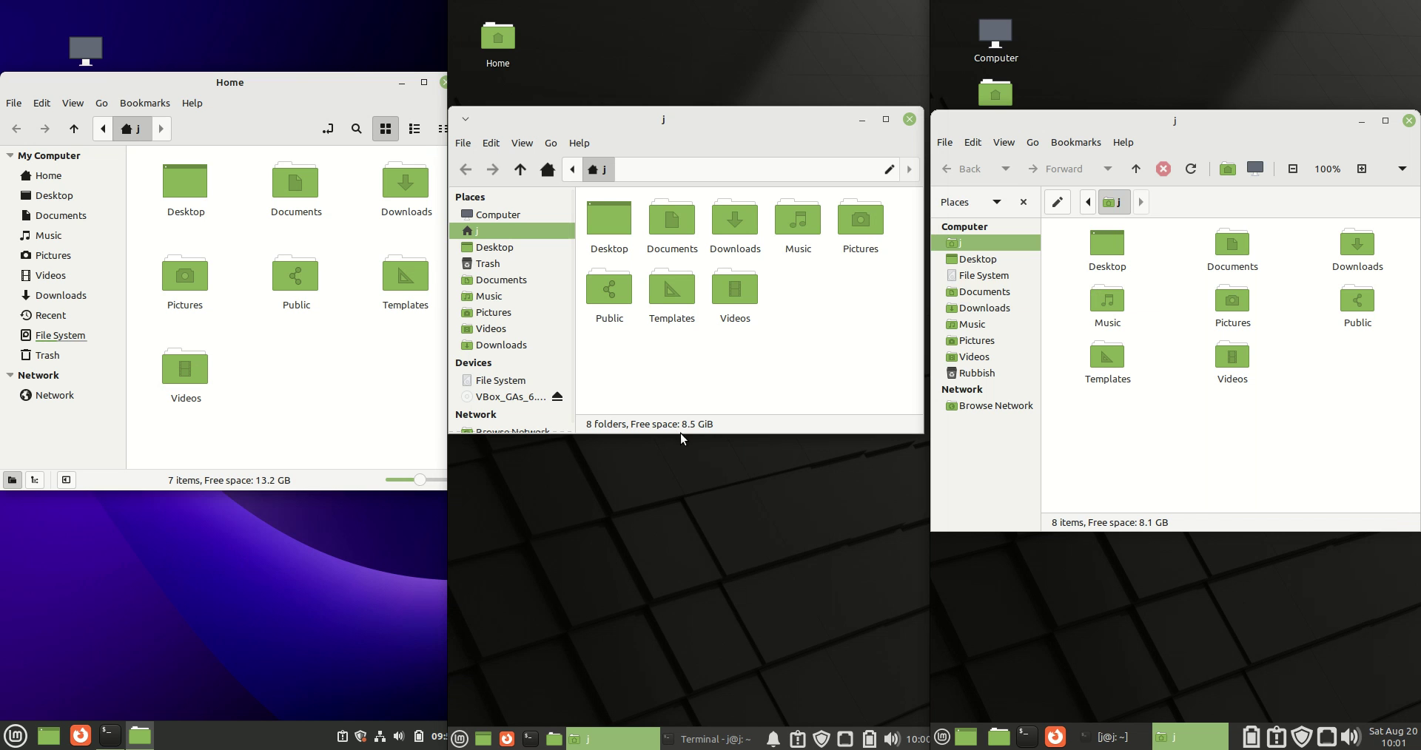
left_click_drag(699, 428, 700, 486)
Browse Thunar's sidebar places (Desktop, Trash, Documents, Music, Computer), then close Thunar.
left_click(494, 247)
left_click(494, 263)
left_click(496, 282)
left_click(494, 296)
left_click(503, 279)
left_click(496, 231)
left_click(498, 216)
left_click(481, 231)
left_click(909, 119)
Close the Nemo and Caja windows and restore the Cinnamon terminal with its neofetch output.
left_click(444, 82)
left_click(1408, 120)
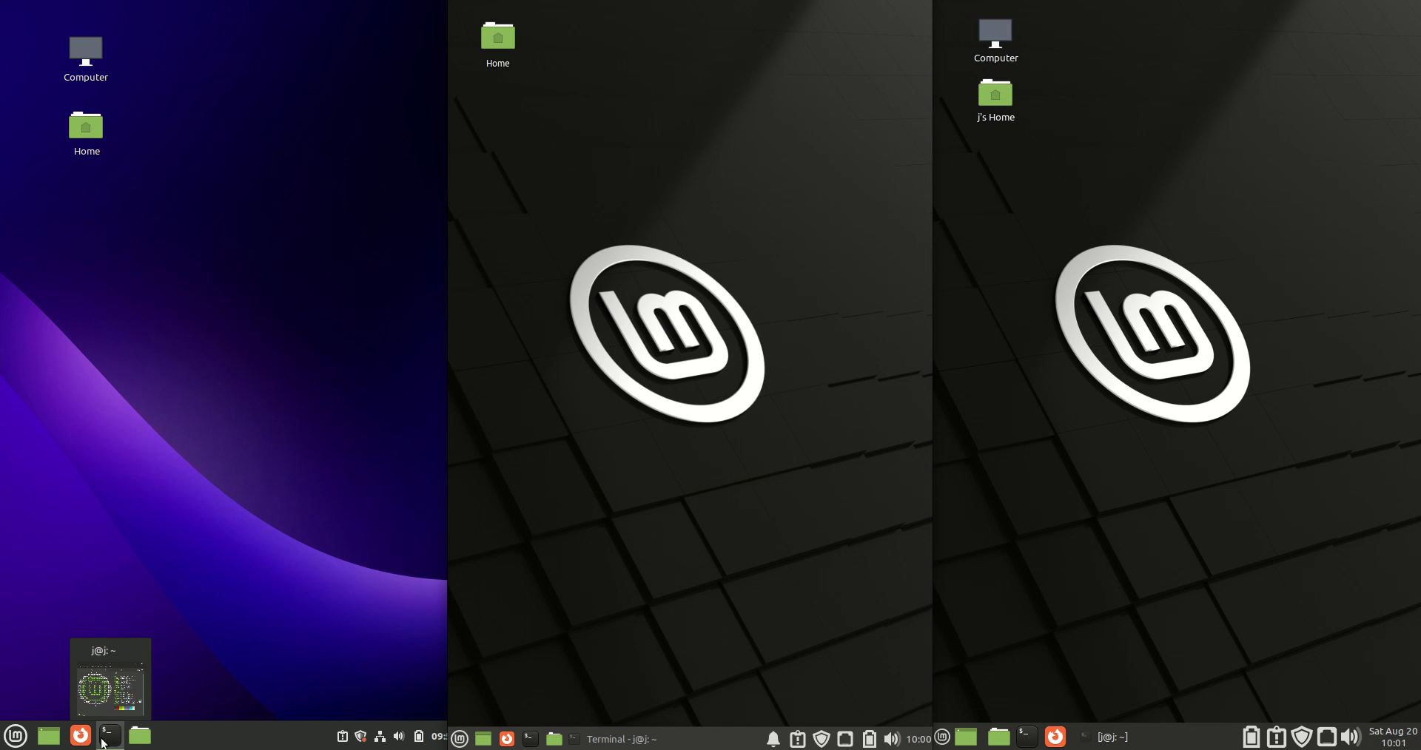
left_click(109, 735)
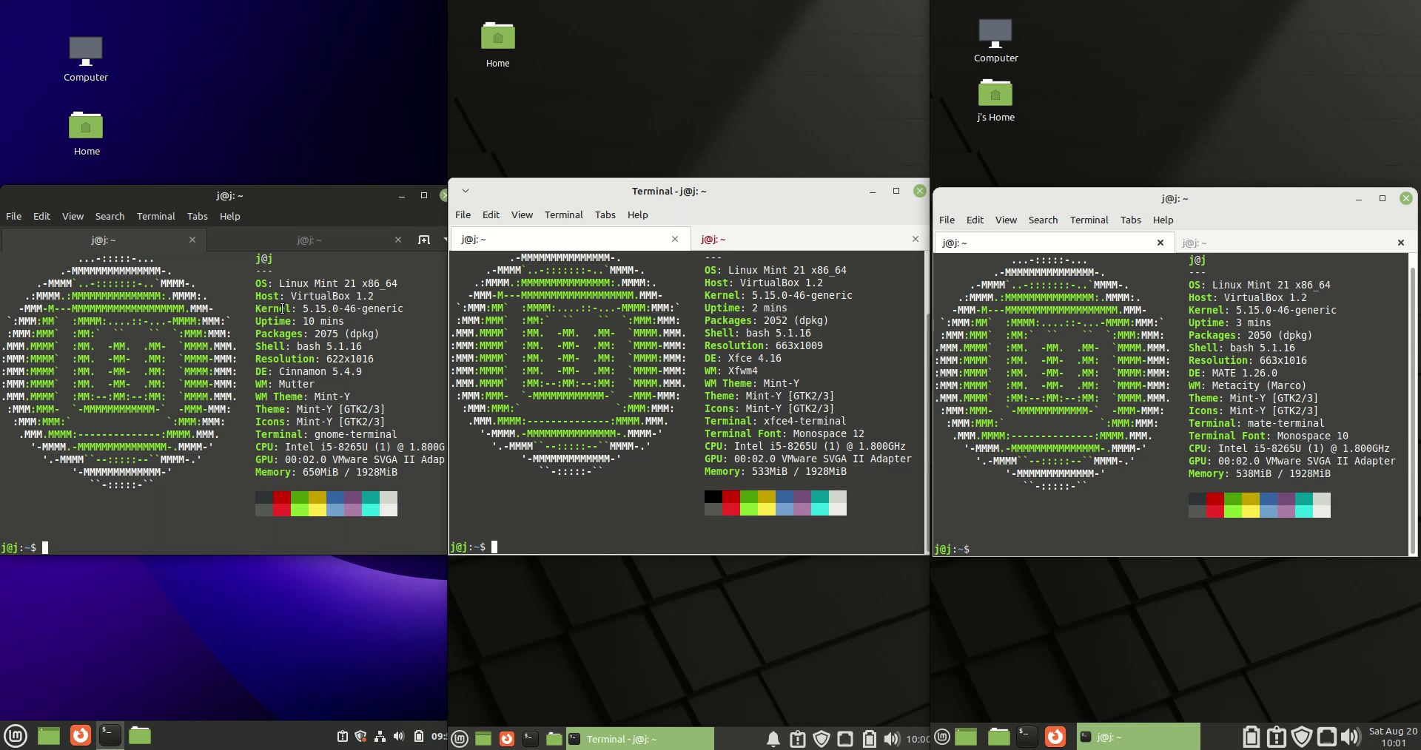
Highlight the 5.15.0-46-generic kernel version in each of the three neofetch outputs.
left_click_drag(300, 300, 390, 303)
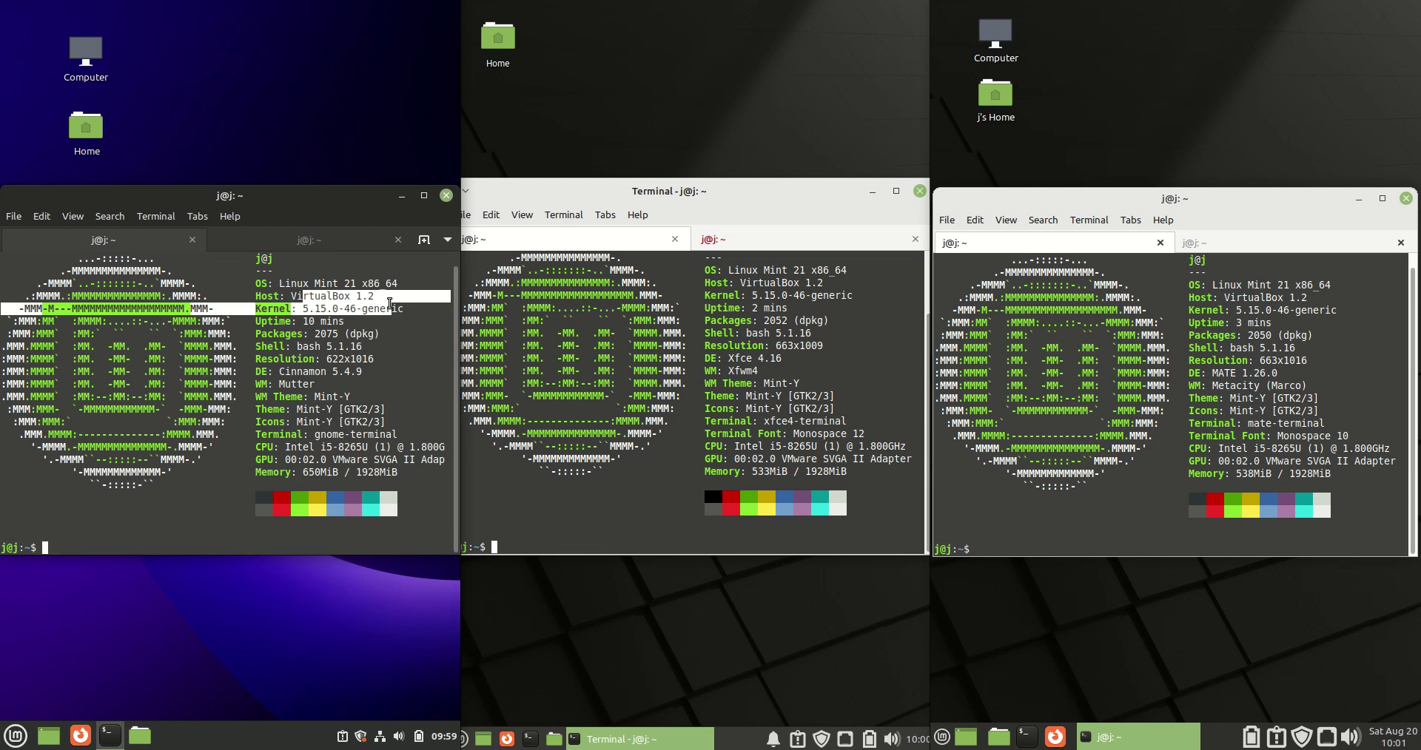
left_click(385, 306)
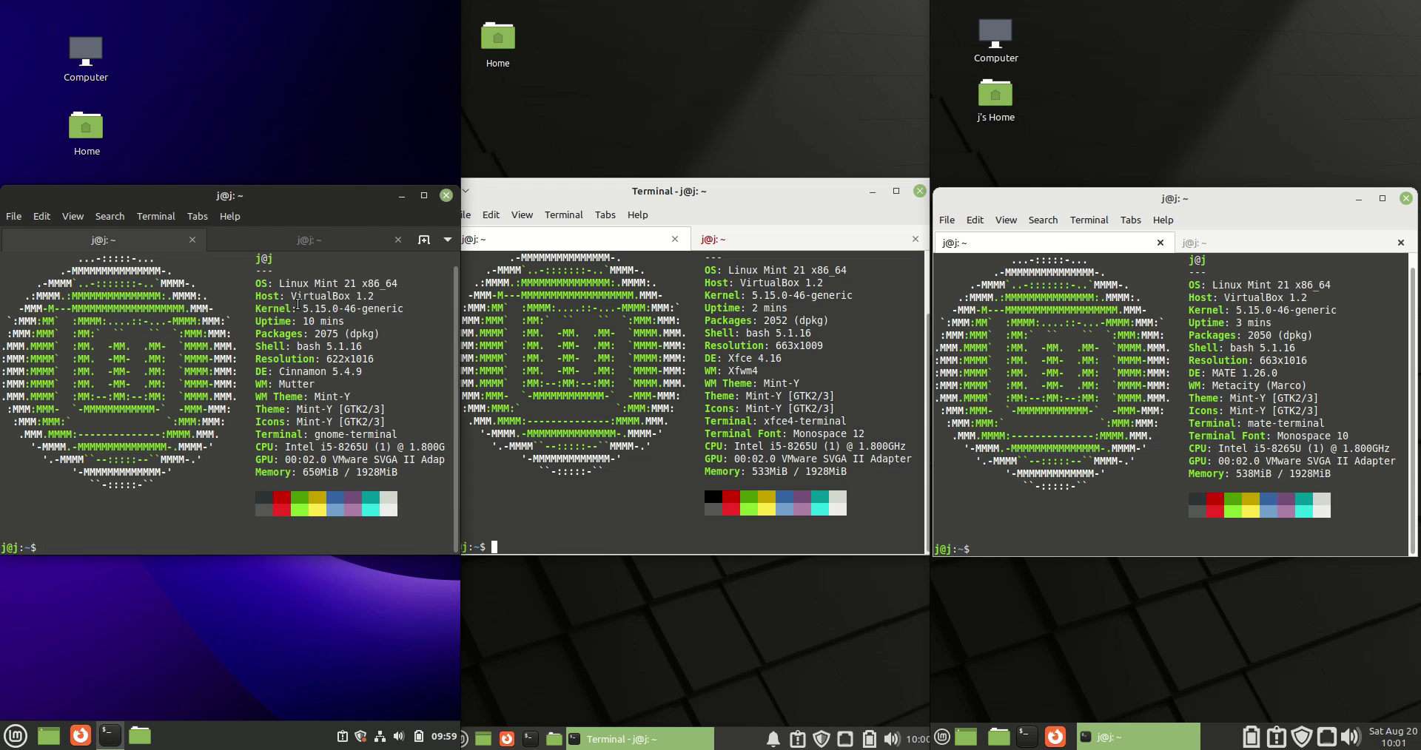
left_click_drag(298, 305, 350, 309)
left_click_drag(746, 296, 783, 297)
left_click_drag(1246, 310, 1278, 310)
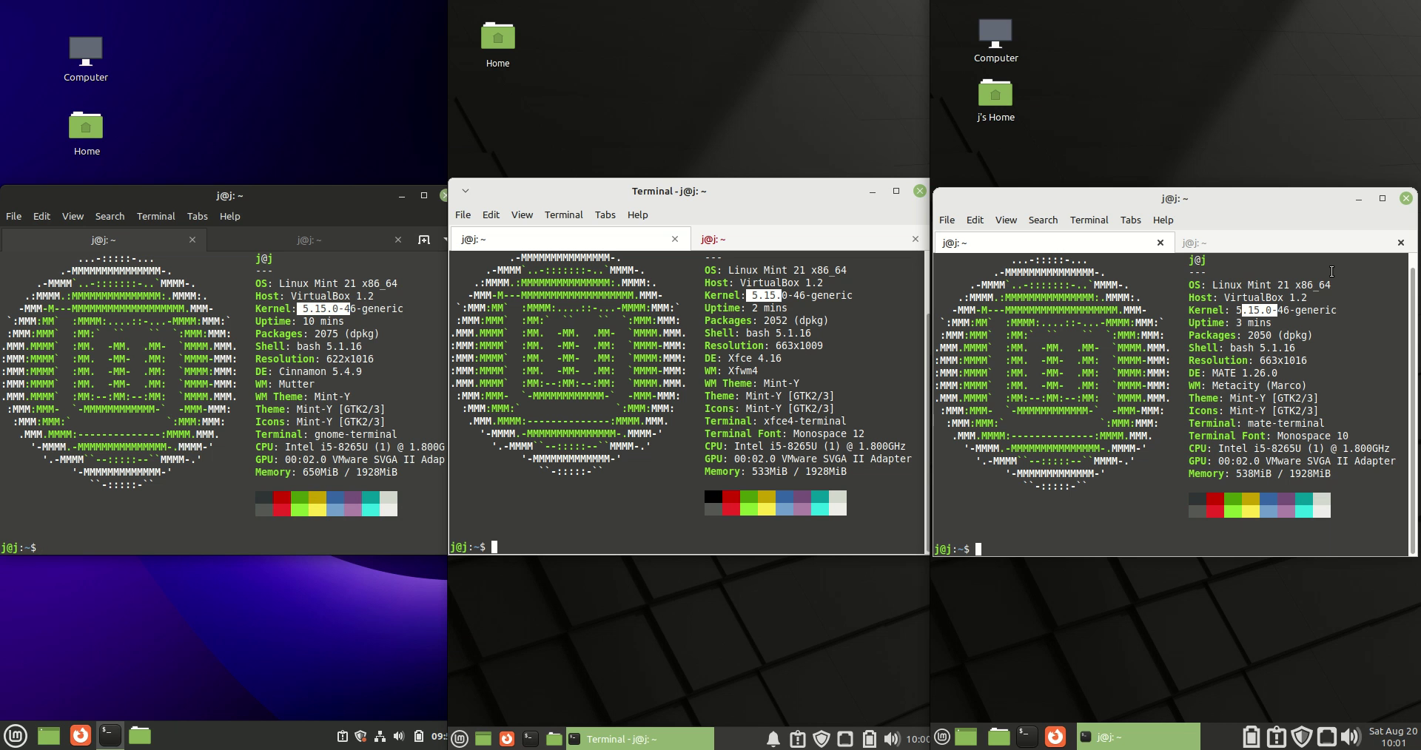
left_click(779, 352)
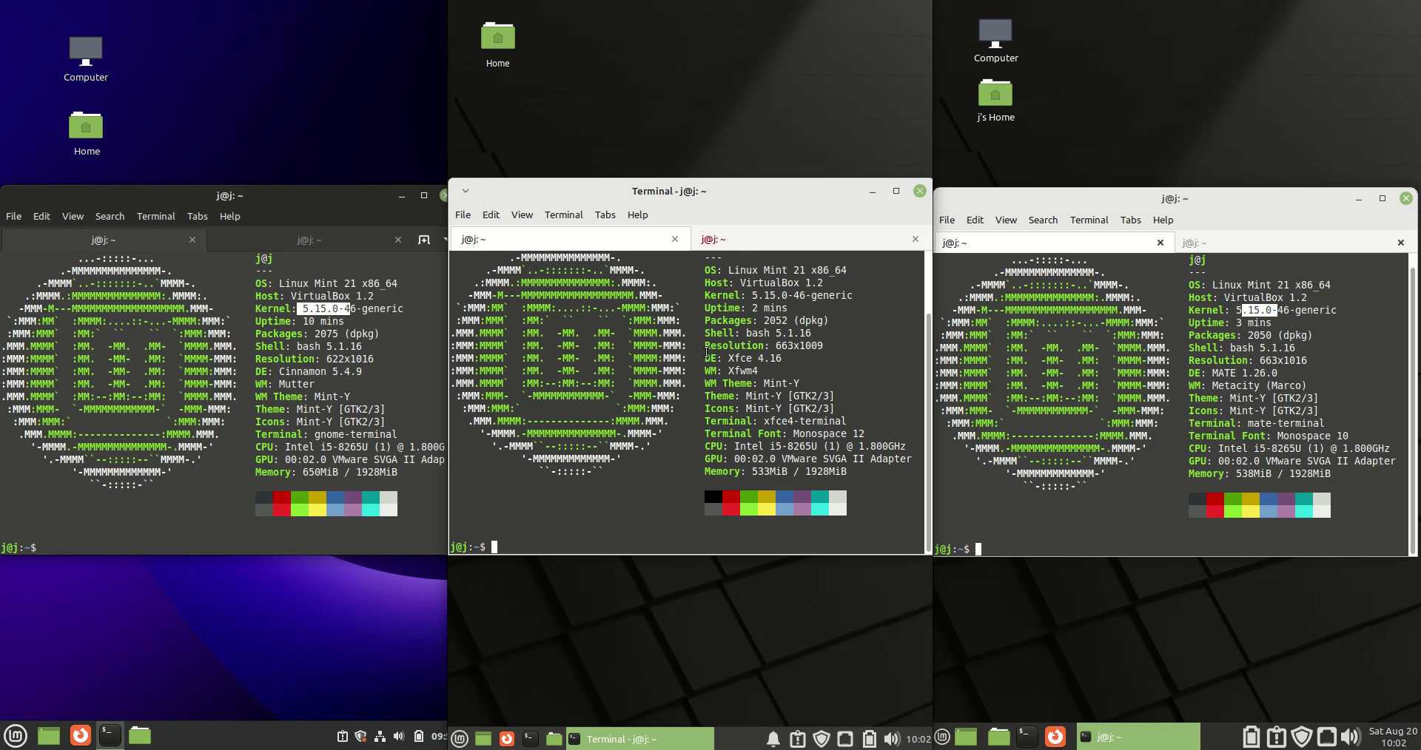
left_click(392, 323)
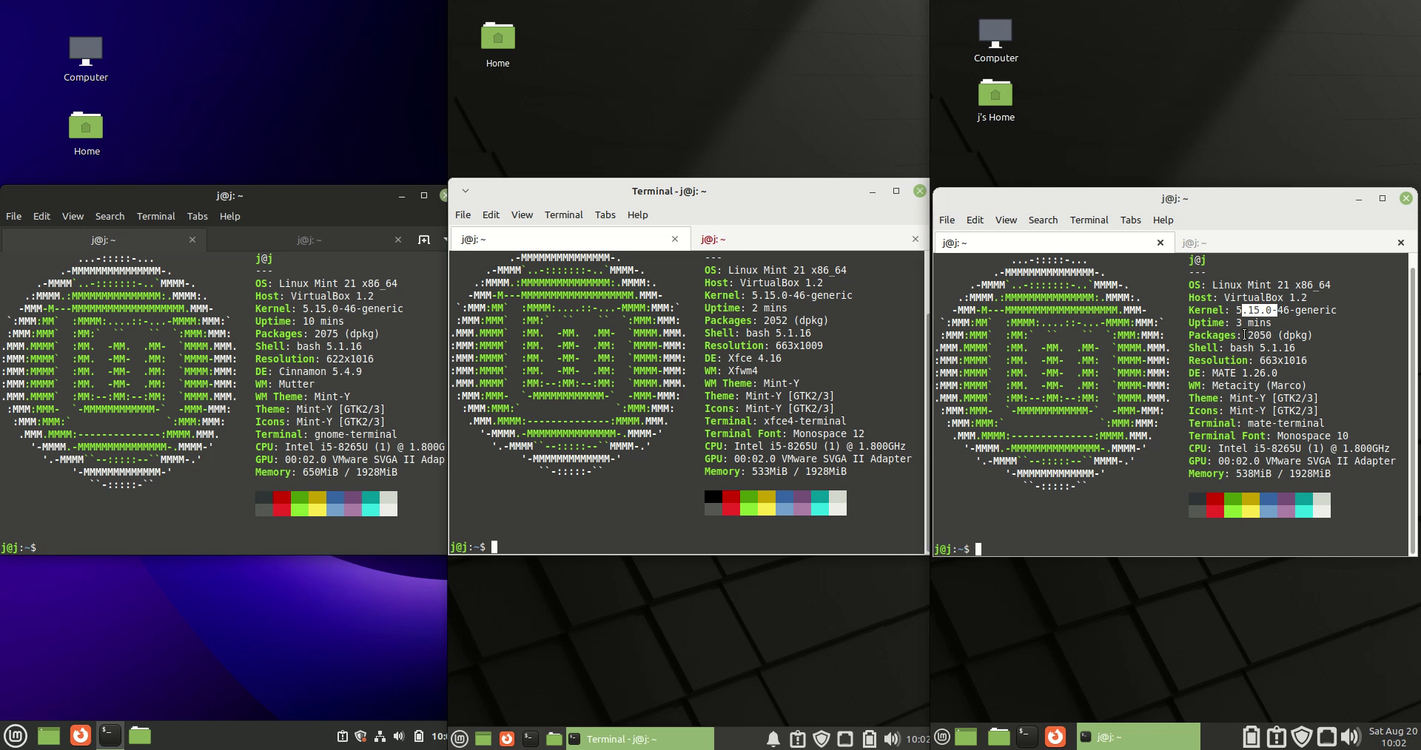
left_click(1245, 335)
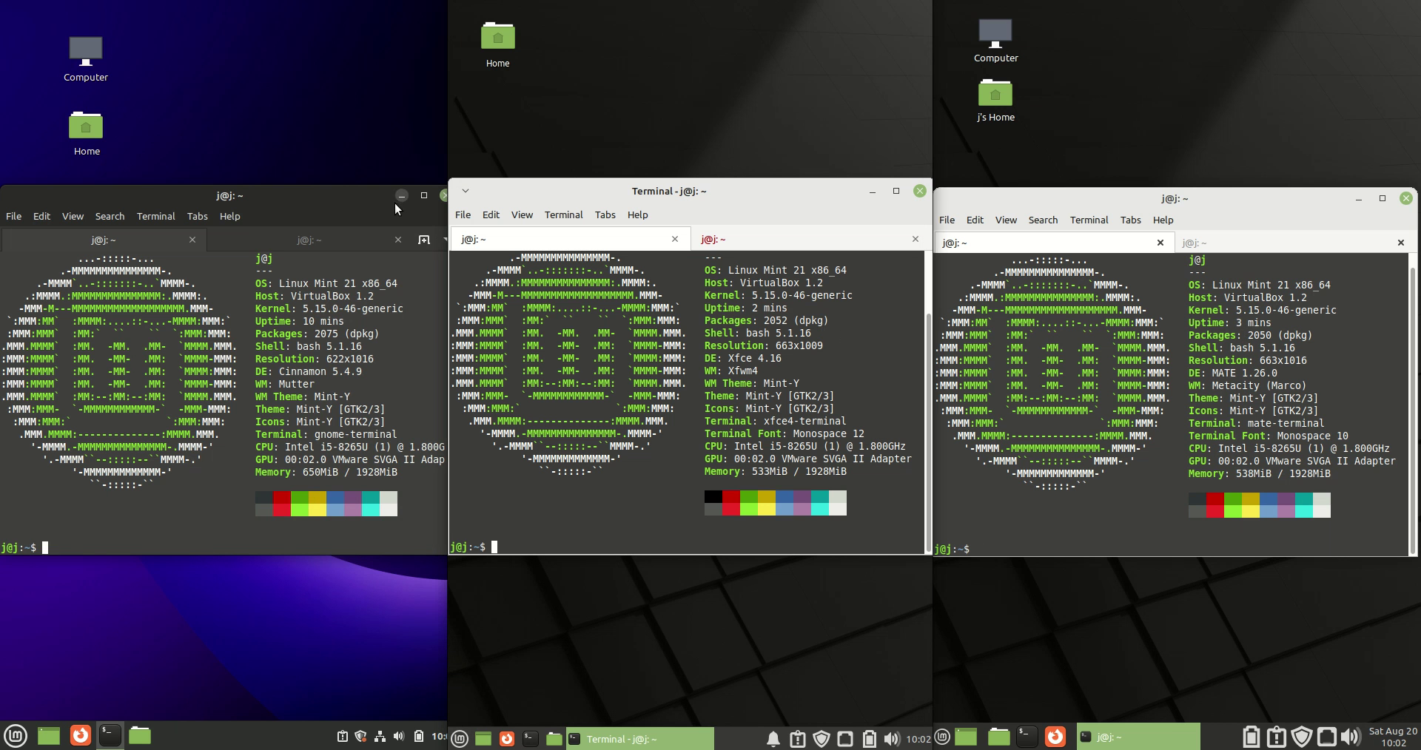
Peek at htop in the Cinnamon and Xfce terminals, then return Cinnamon to neofetch.
left_click(305, 238)
left_click(715, 239)
left_click(67, 238)
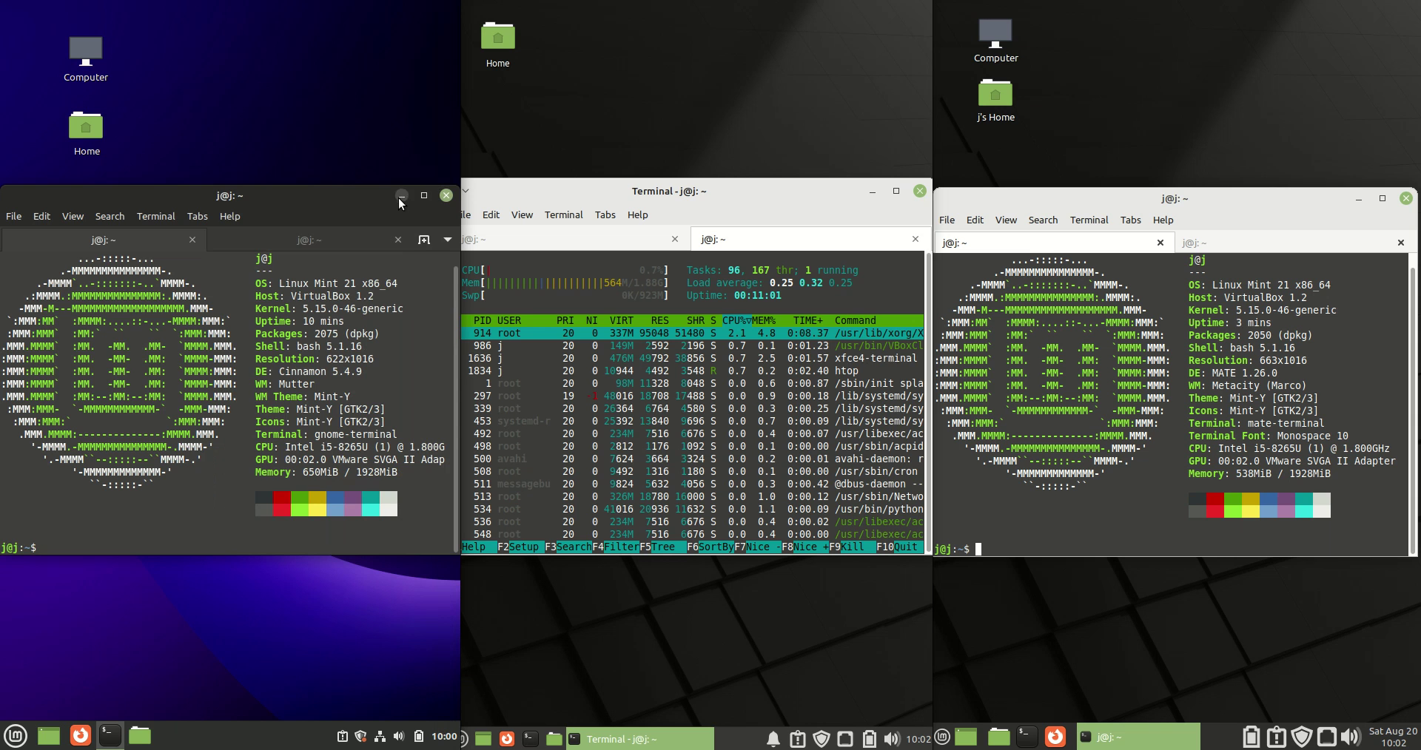
Minimise the Cinnamon, Xfce and MATE terminal windows.
left_click(446, 195)
left_click(919, 191)
left_click(1358, 198)
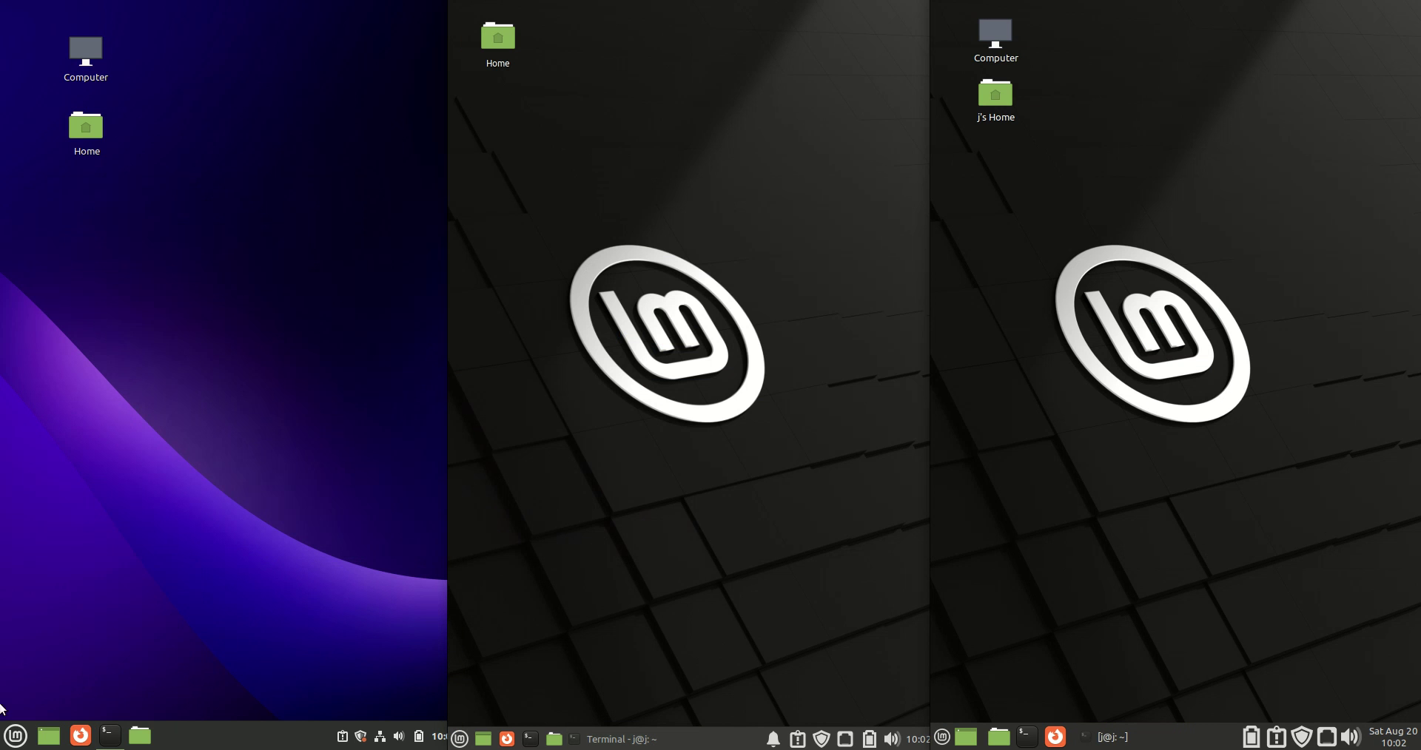
Launch Software Manager on each desktop by searching 'soft' in its application menu.
left_click(15, 737)
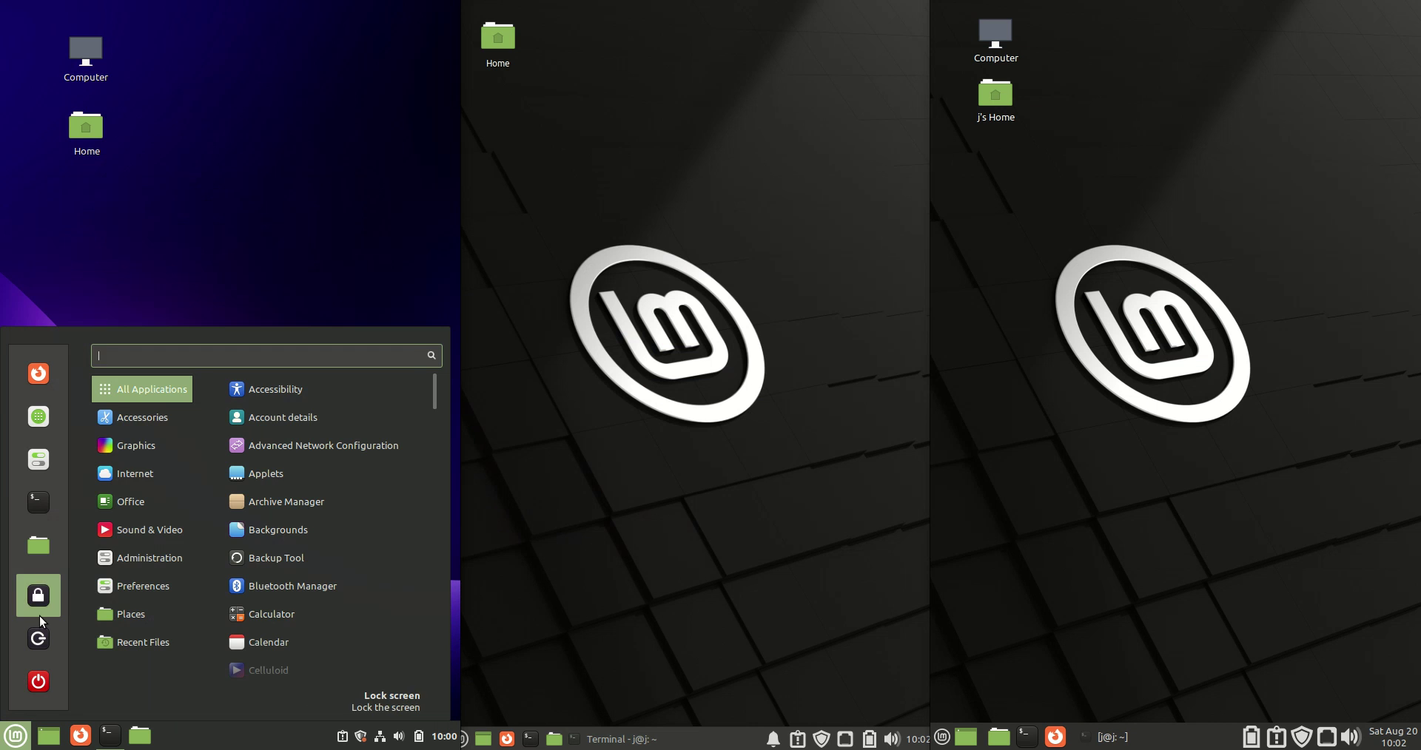
type("soft")
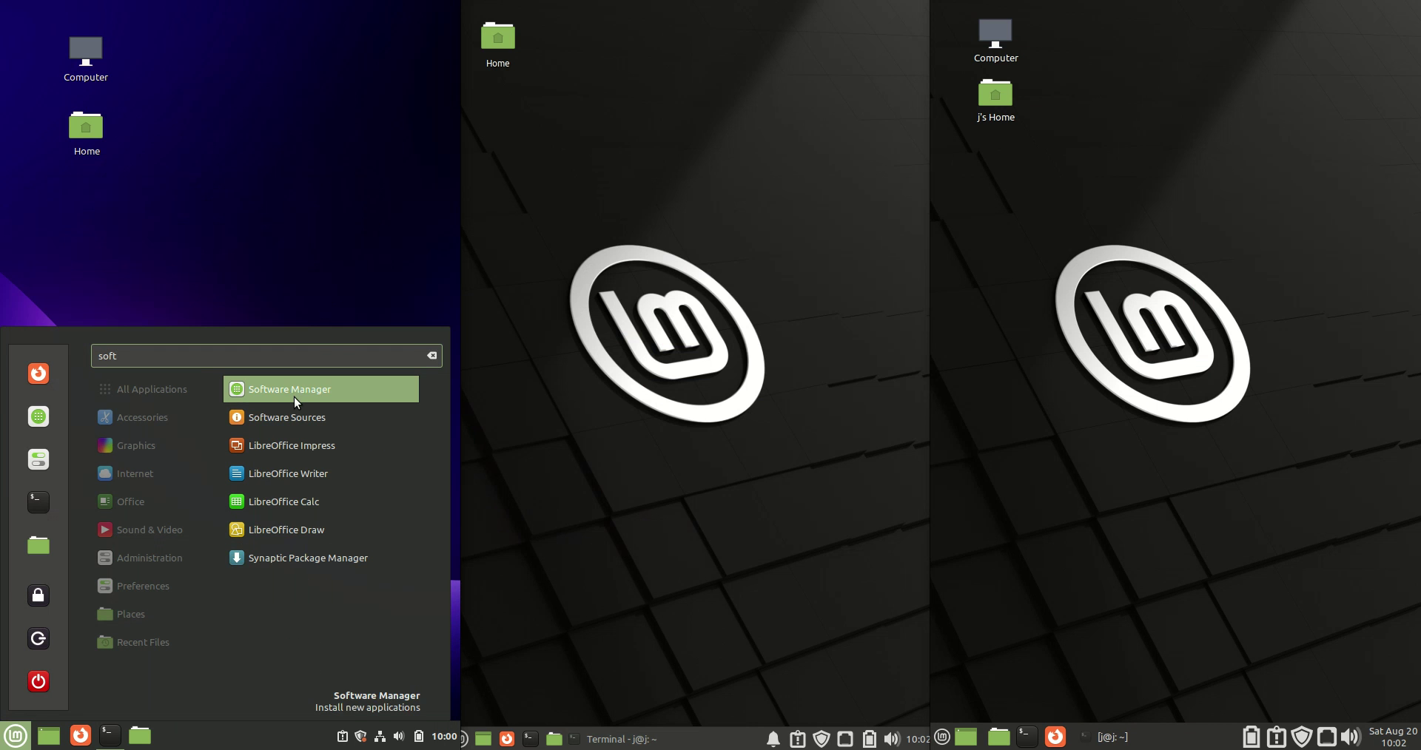
left_click(295, 399)
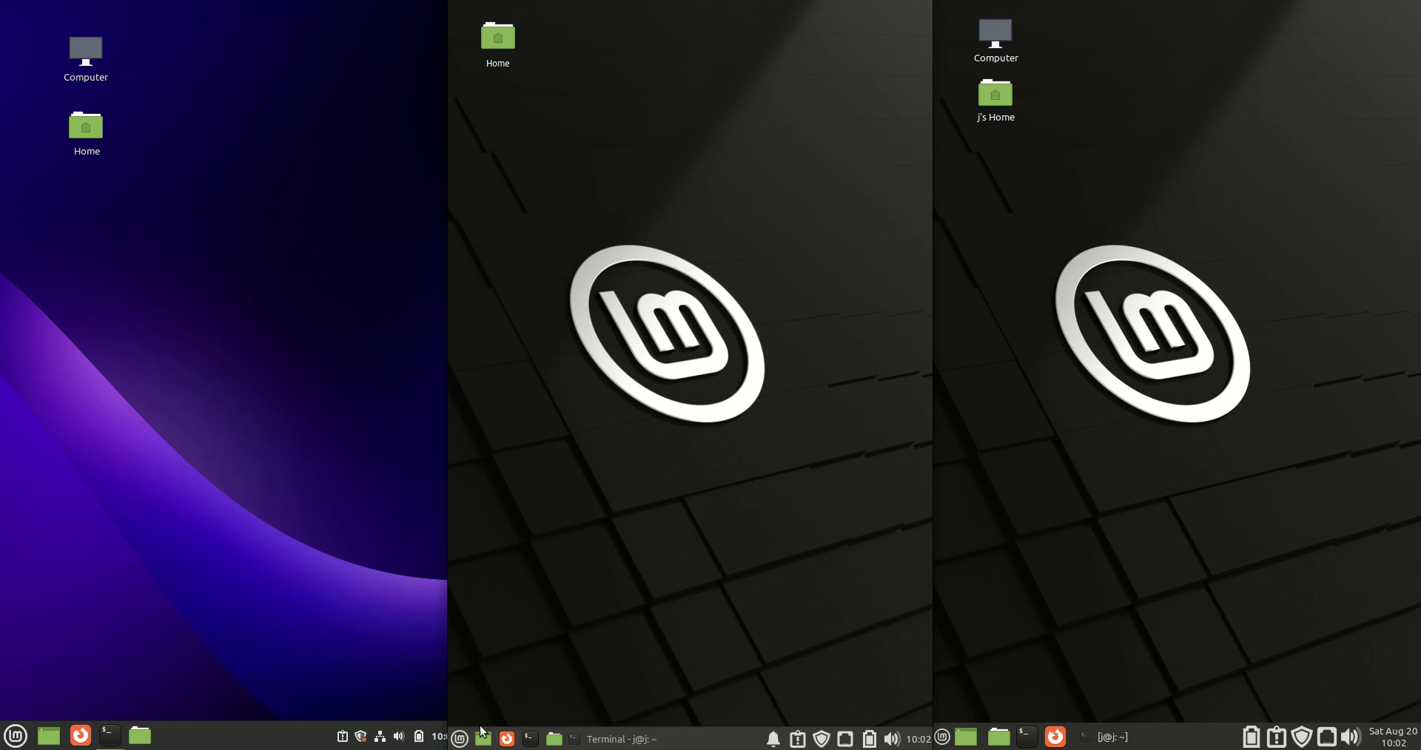
left_click(460, 738)
type("so")
left_click(593, 412)
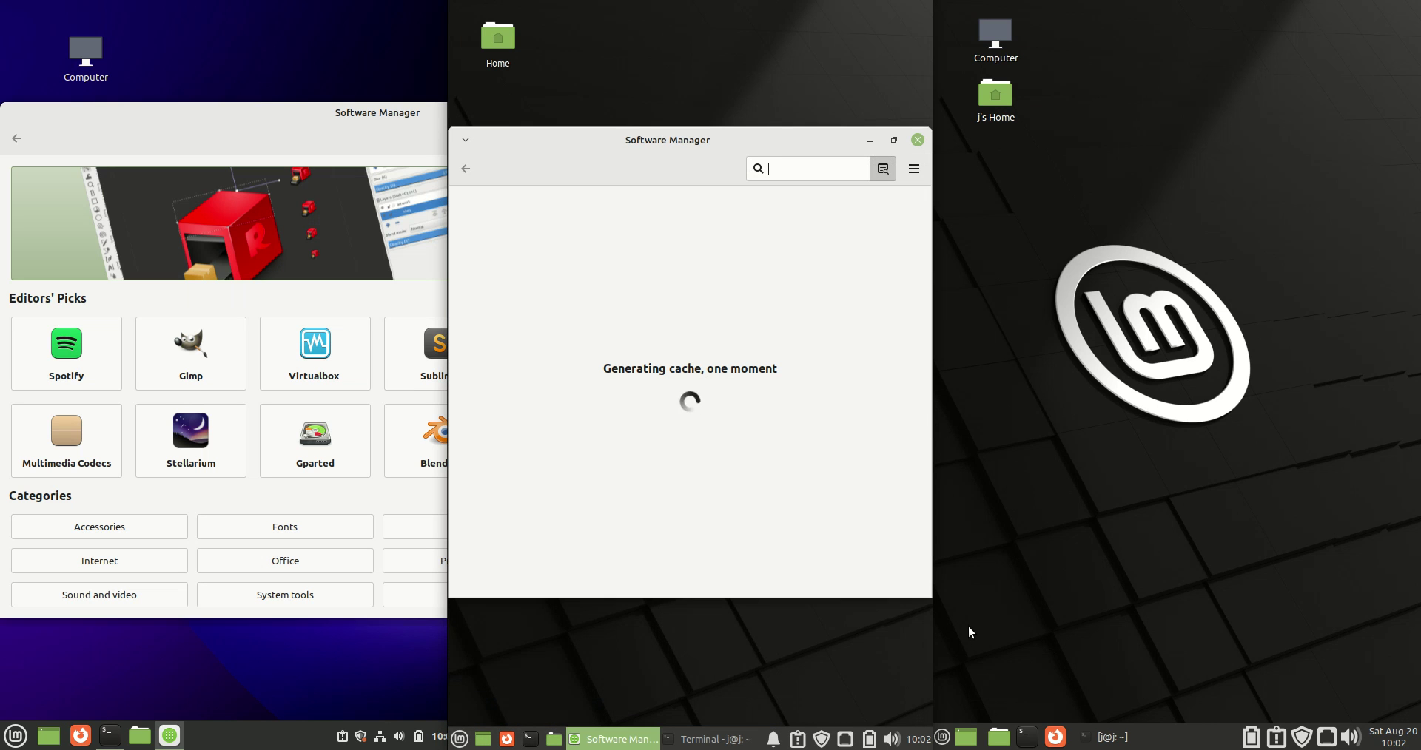
left_click(942, 737)
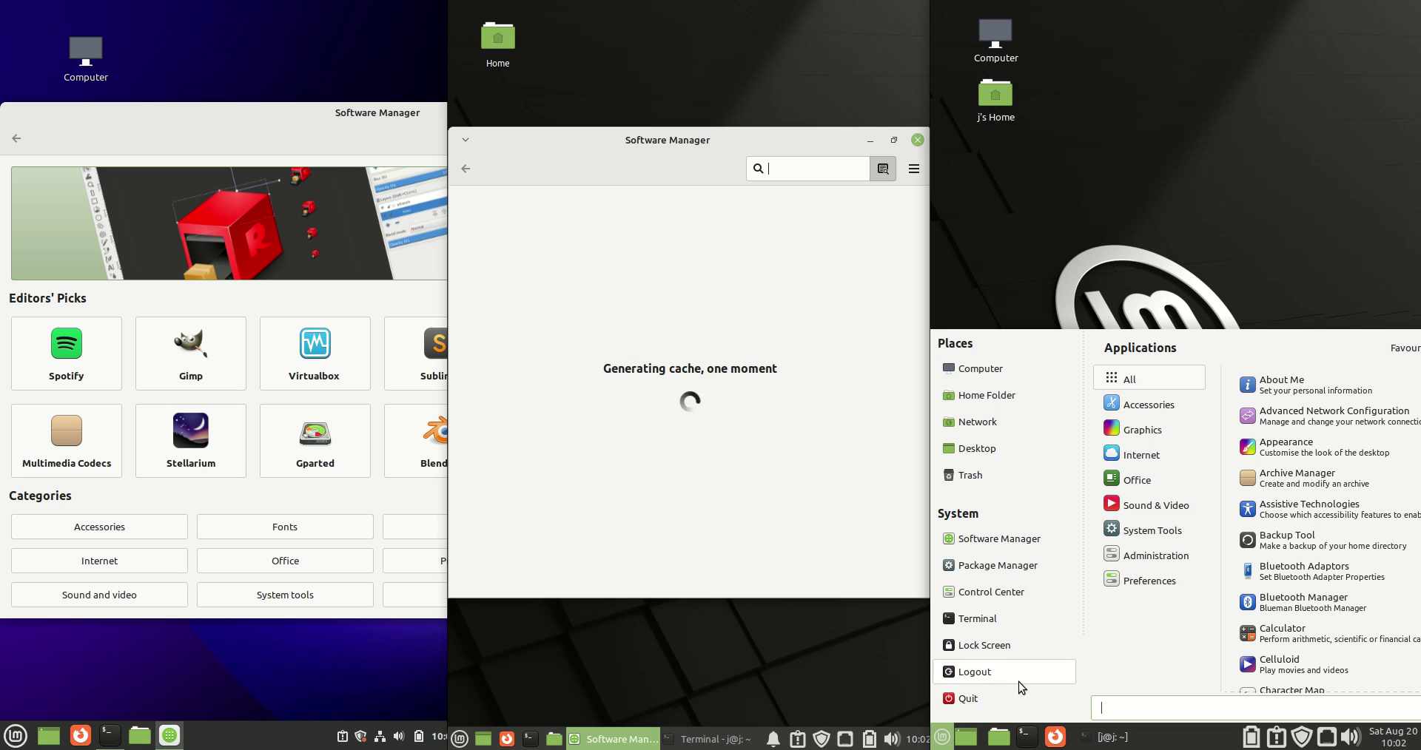
type("soft")
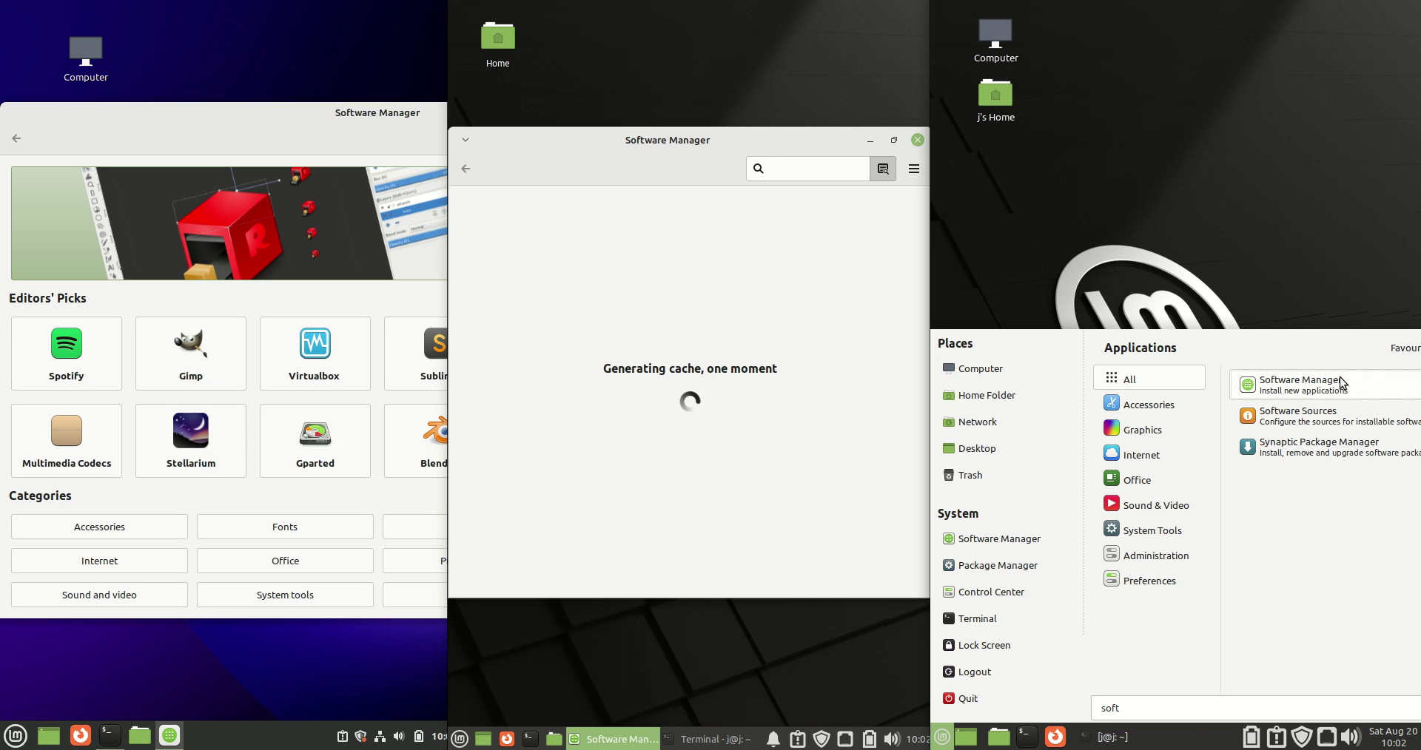
key("Return")
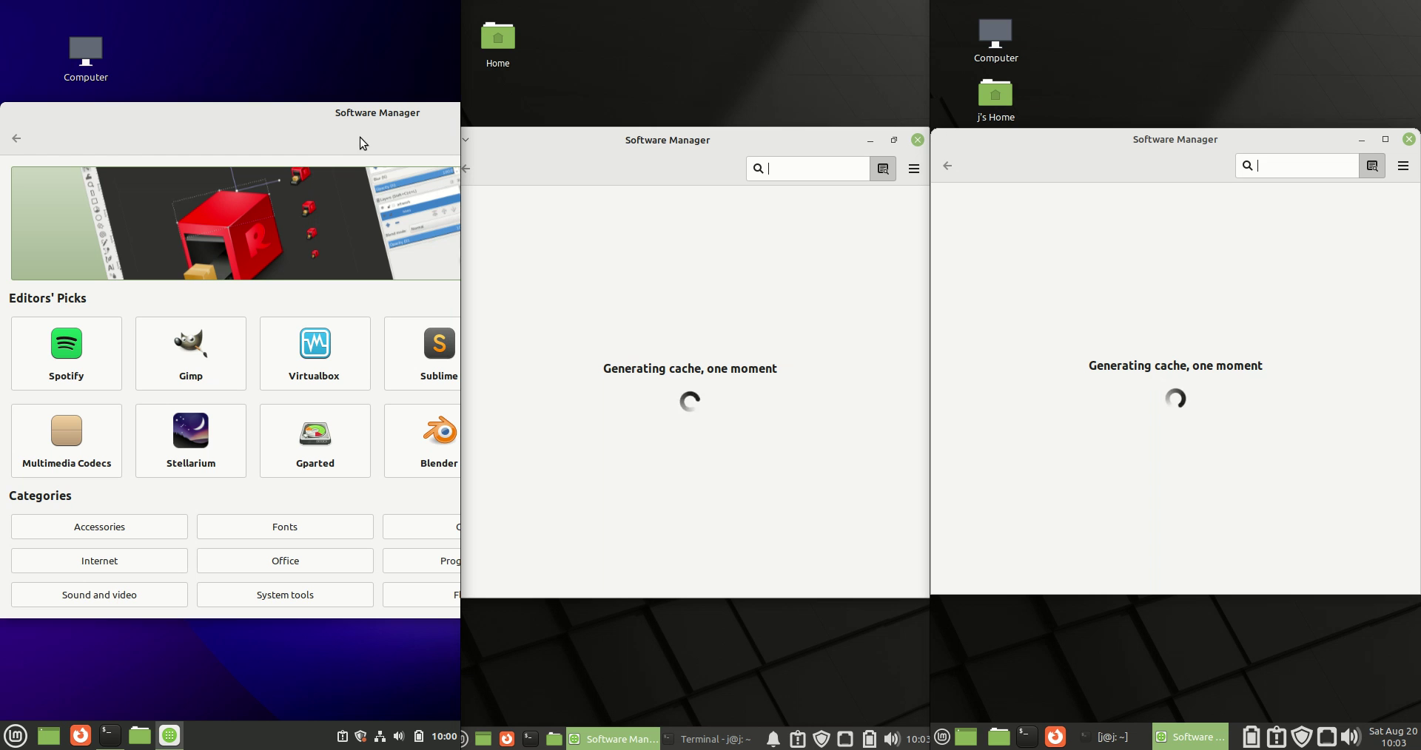
Reposition the three Software Manager windows to compare them side by side.
mouse_move(321, 122)
left_mouse_down()
mouse_move(270, 132)
mouse_move(334, 125)
mouse_move(316, 126)
left_mouse_up()
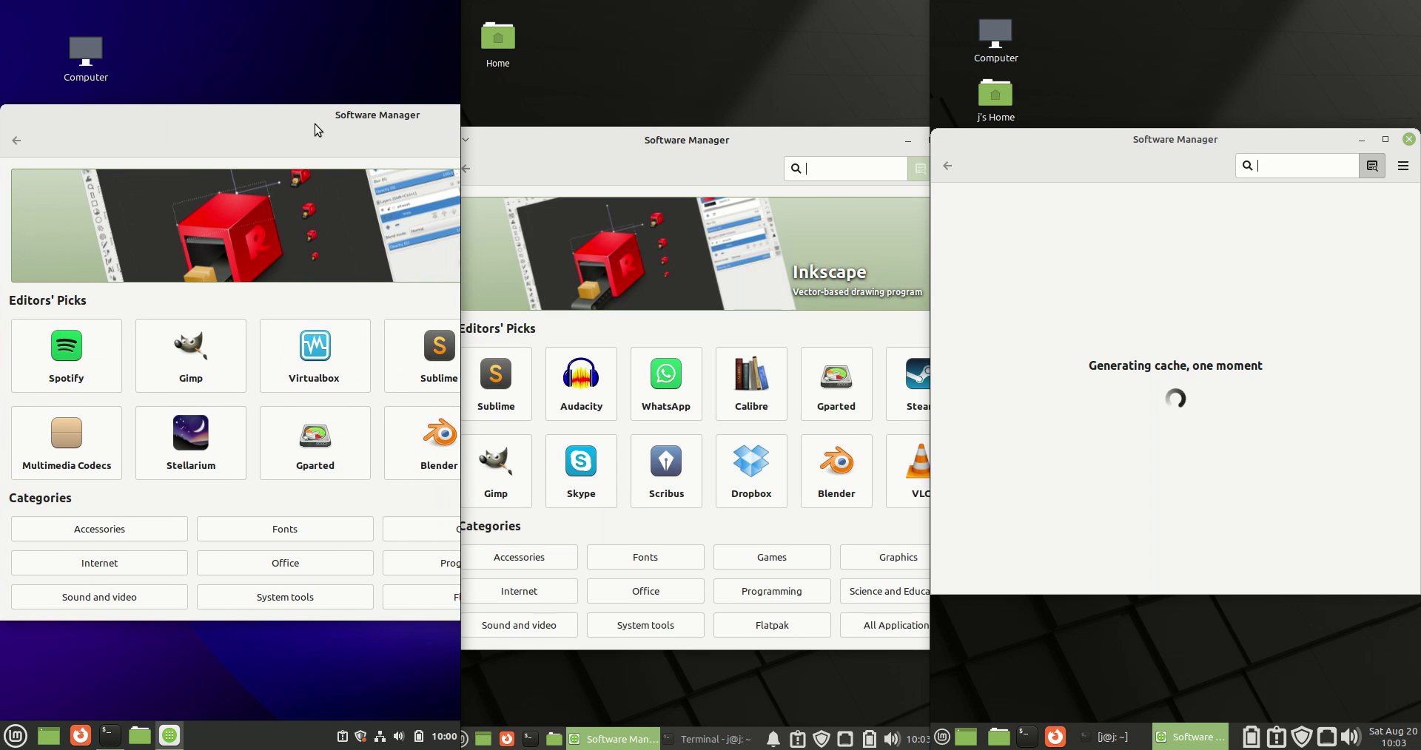
left_click_drag(712, 141, 711, 111)
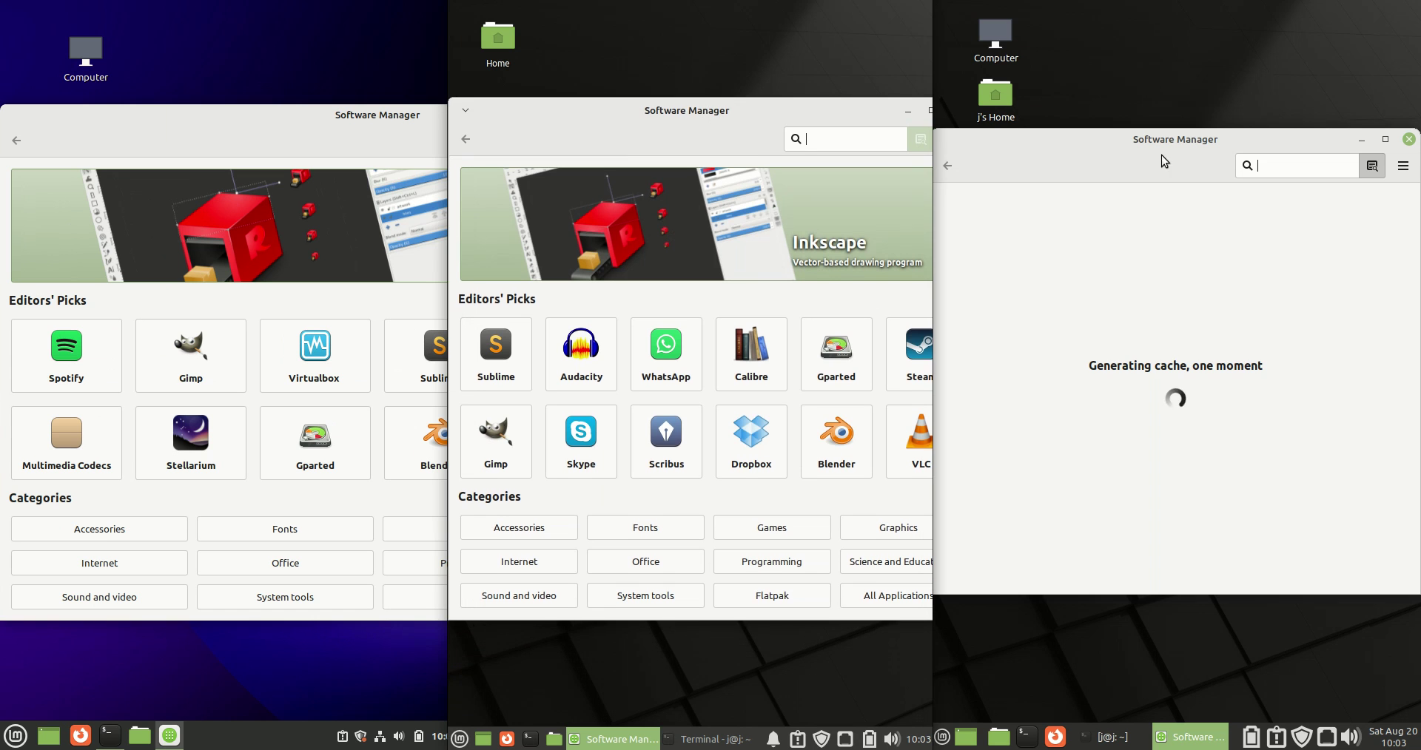
left_click_drag(1140, 144, 1136, 163)
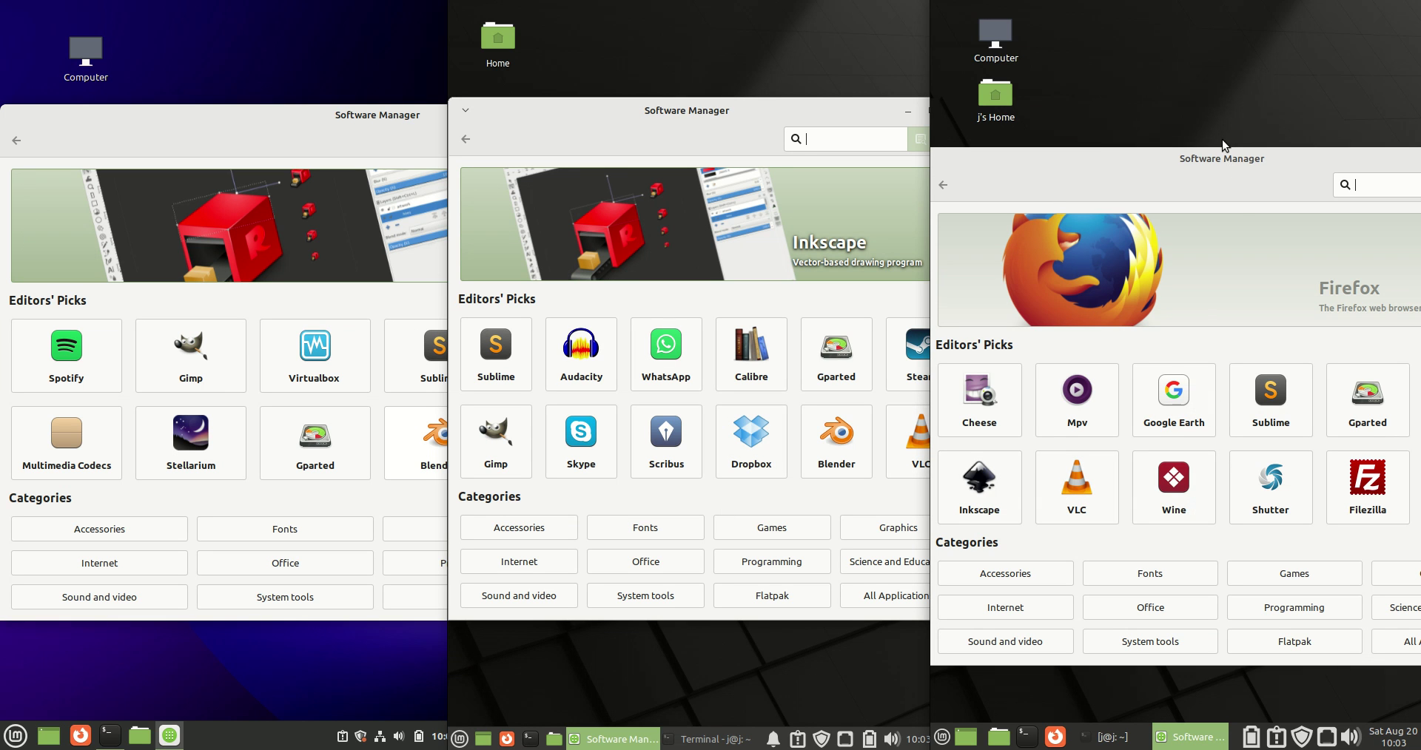
Close the Xfce, Cinnamon and MATE Software Manager windows.
left_click(826, 108)
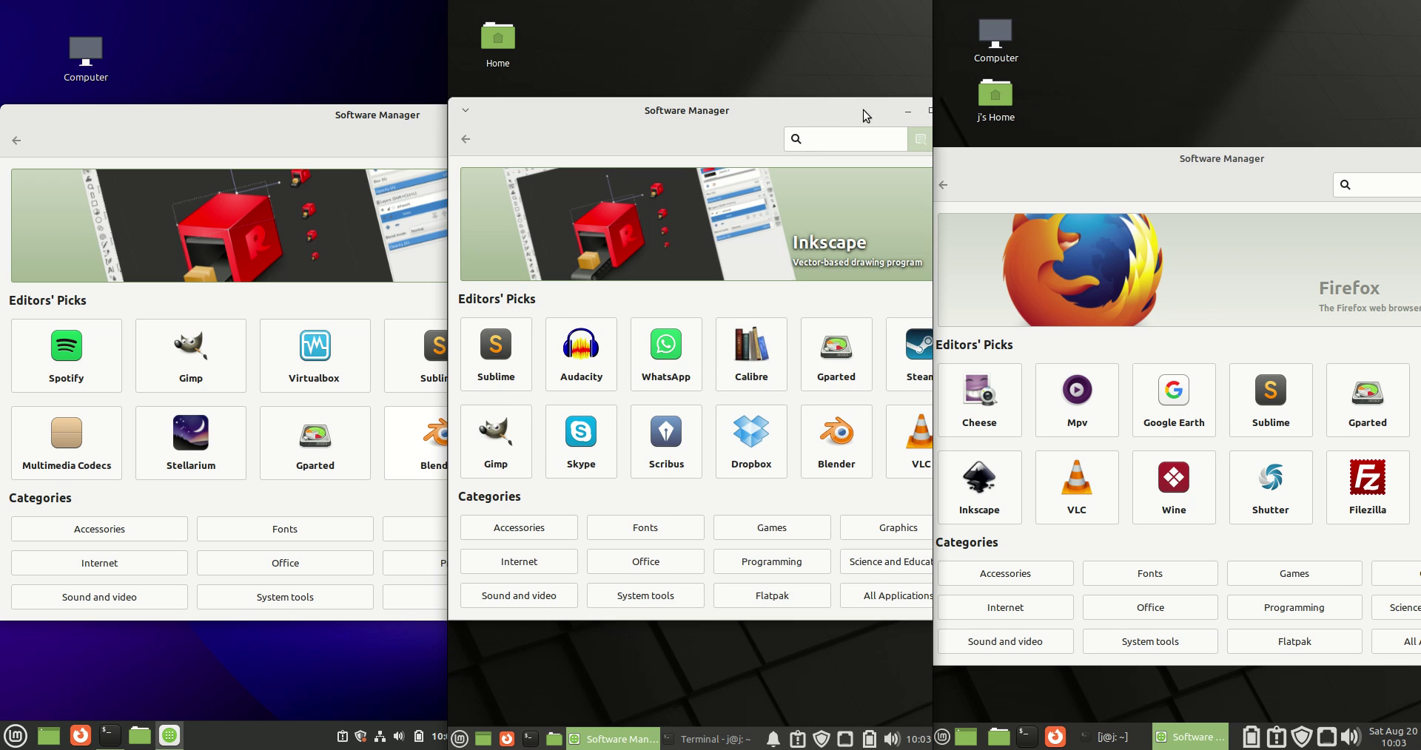
left_click_drag(863, 110, 798, 134)
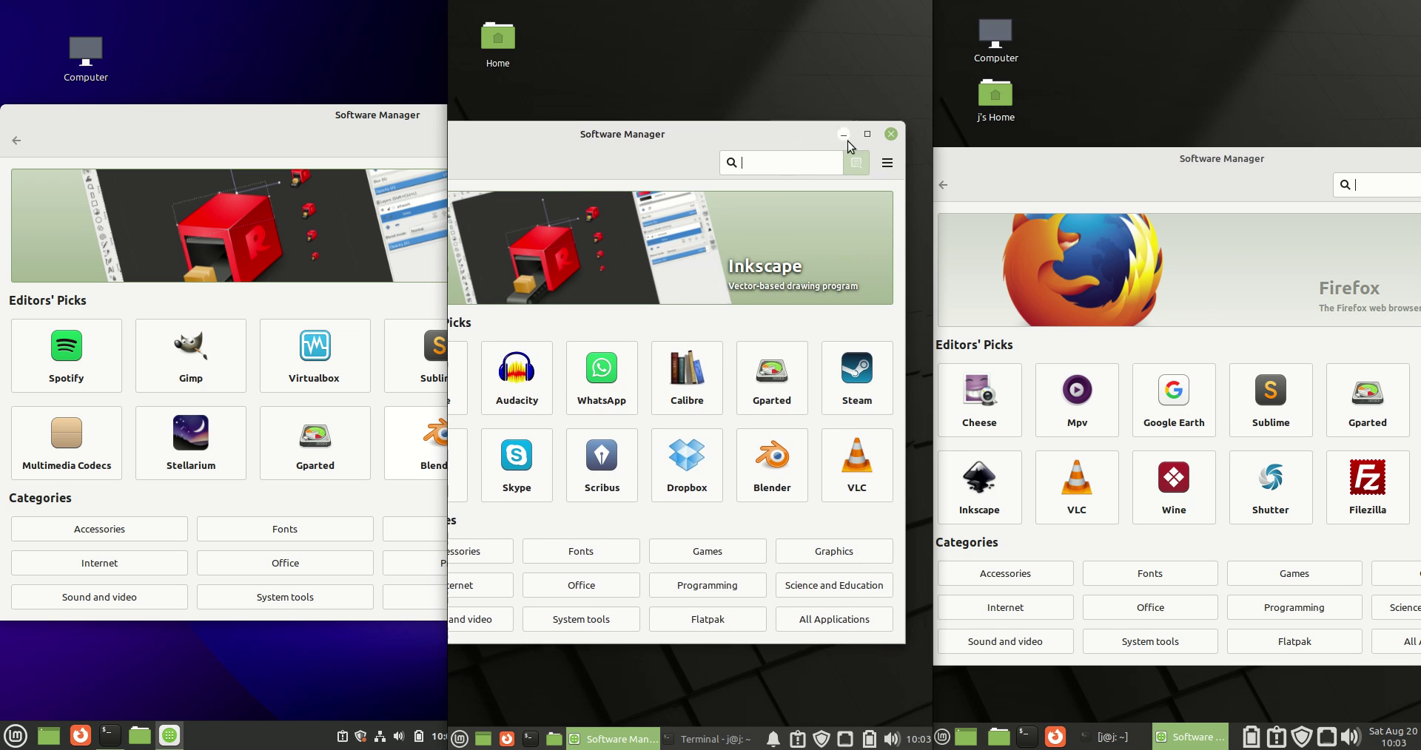
left_click(891, 134)
left_click_drag(360, 123, 398, 145)
left_click(375, 142)
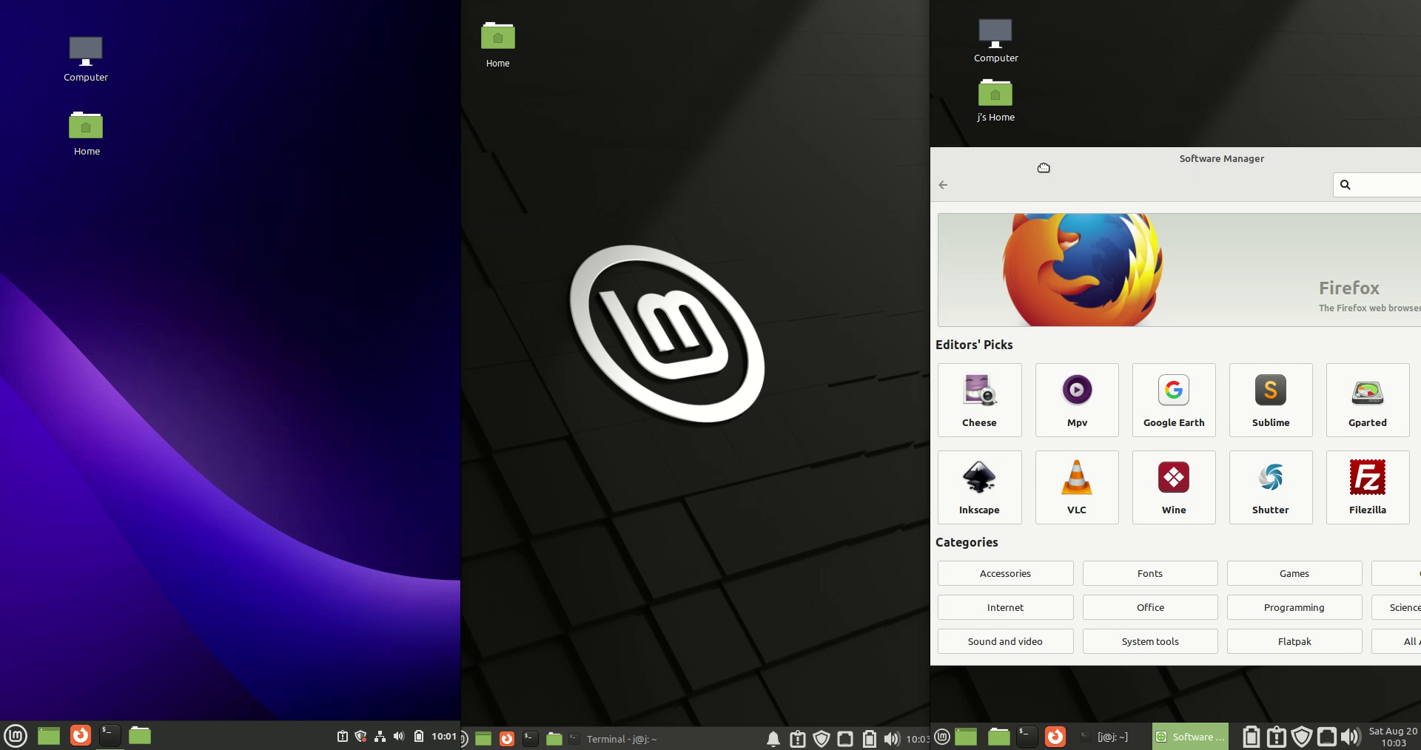
left_click_drag(1217, 162, 1155, 178)
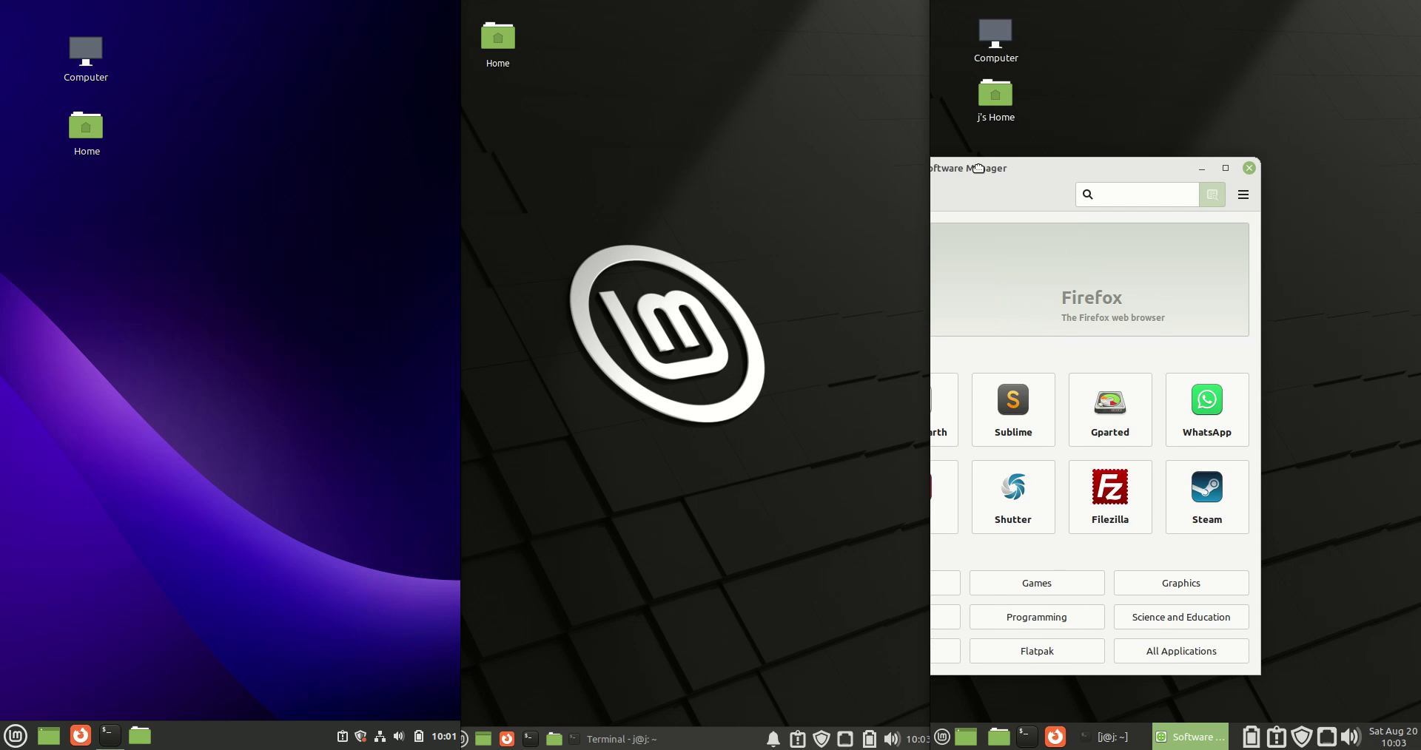
left_click(1256, 167)
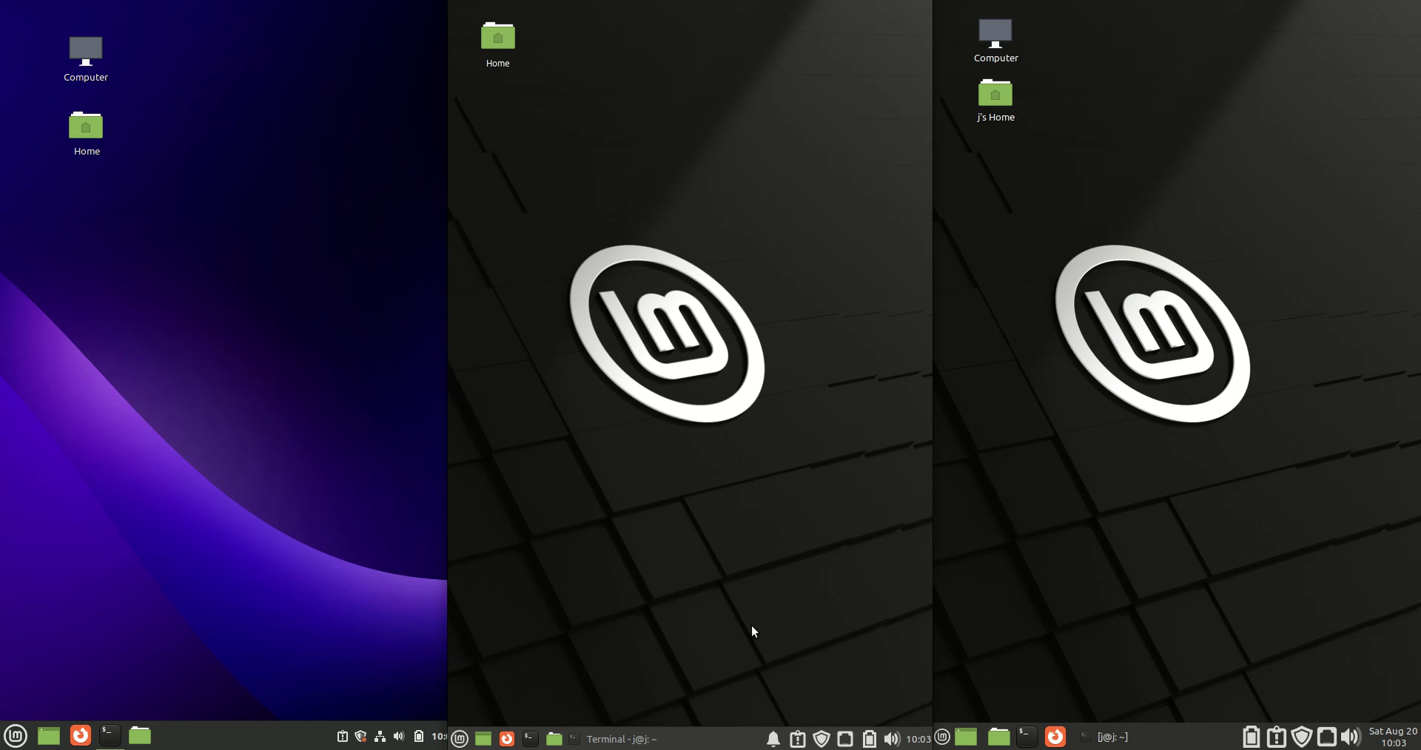
Restore the Cinnamon, Xfce and MATE terminal windows.
left_click(103, 735)
left_click(630, 738)
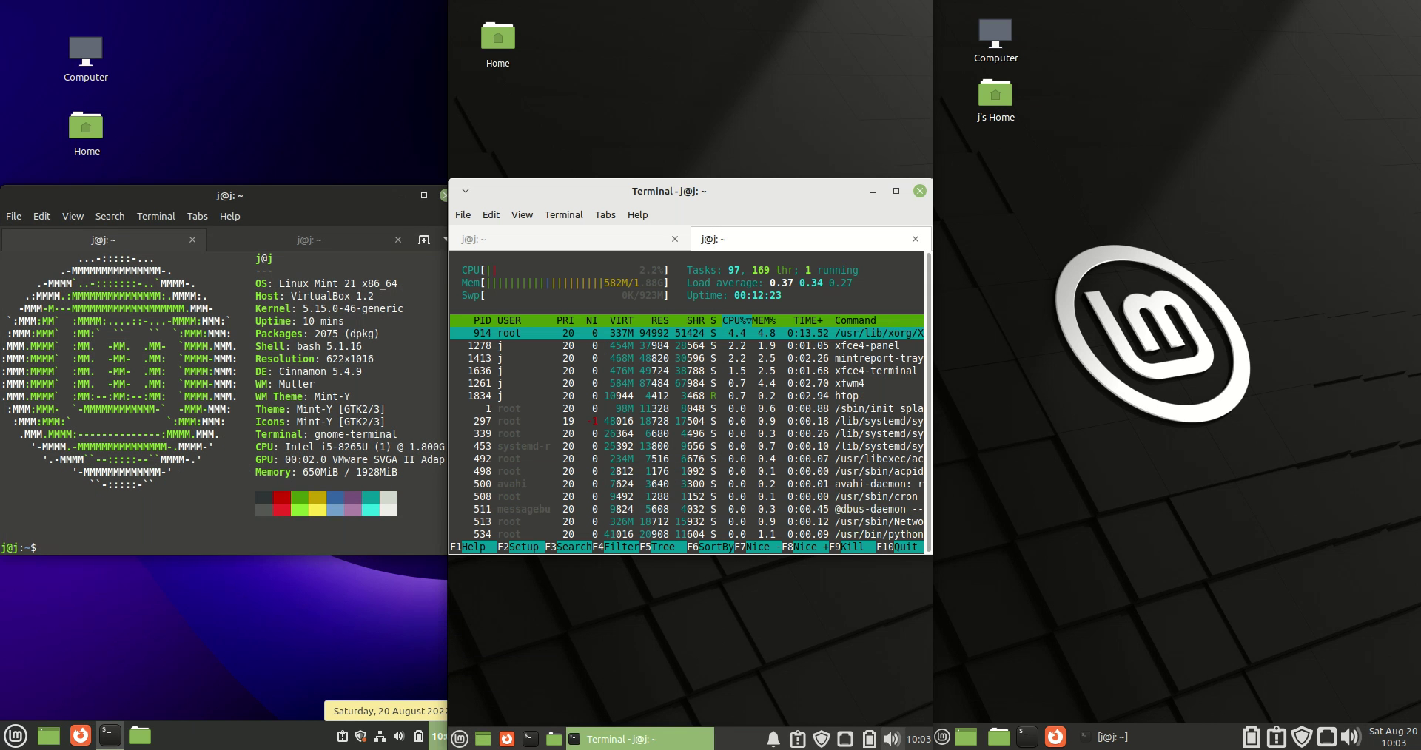
left_click(1169, 744)
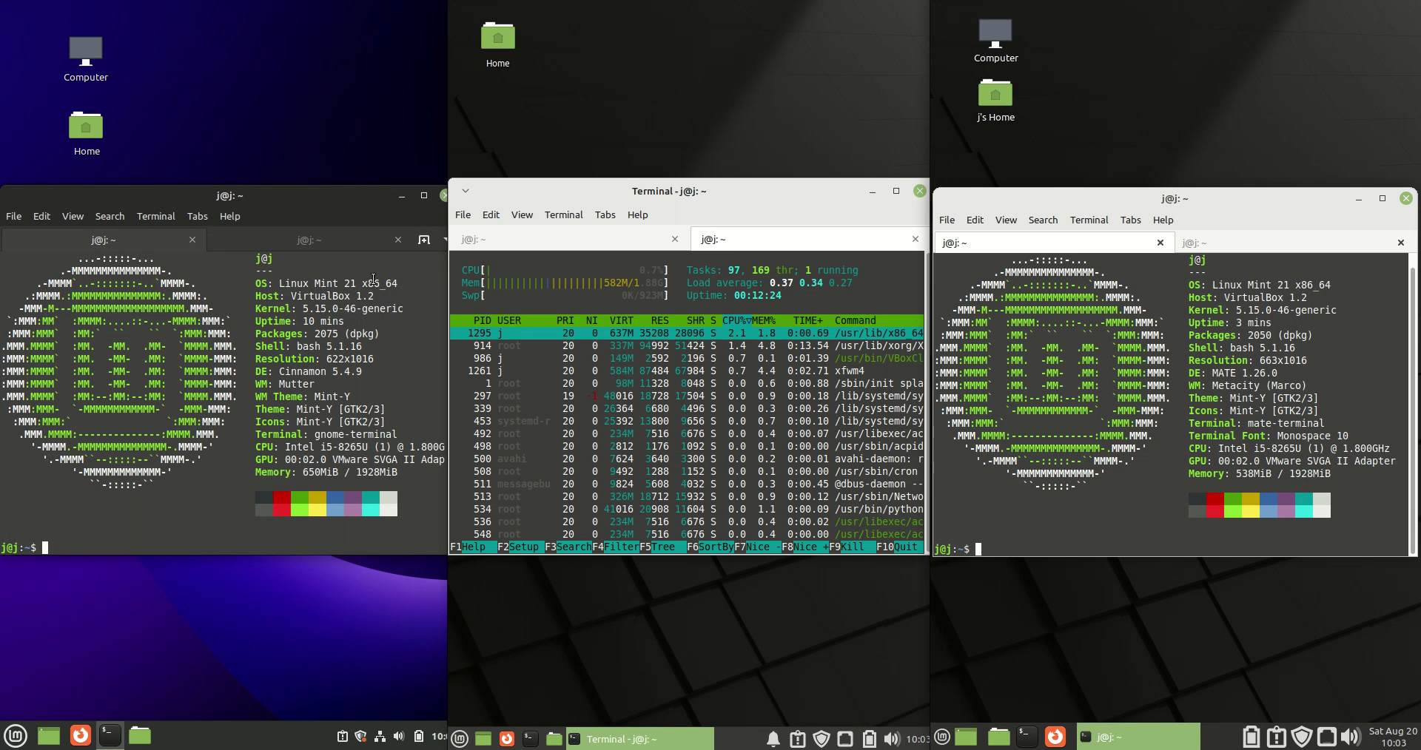
left_click(15, 735)
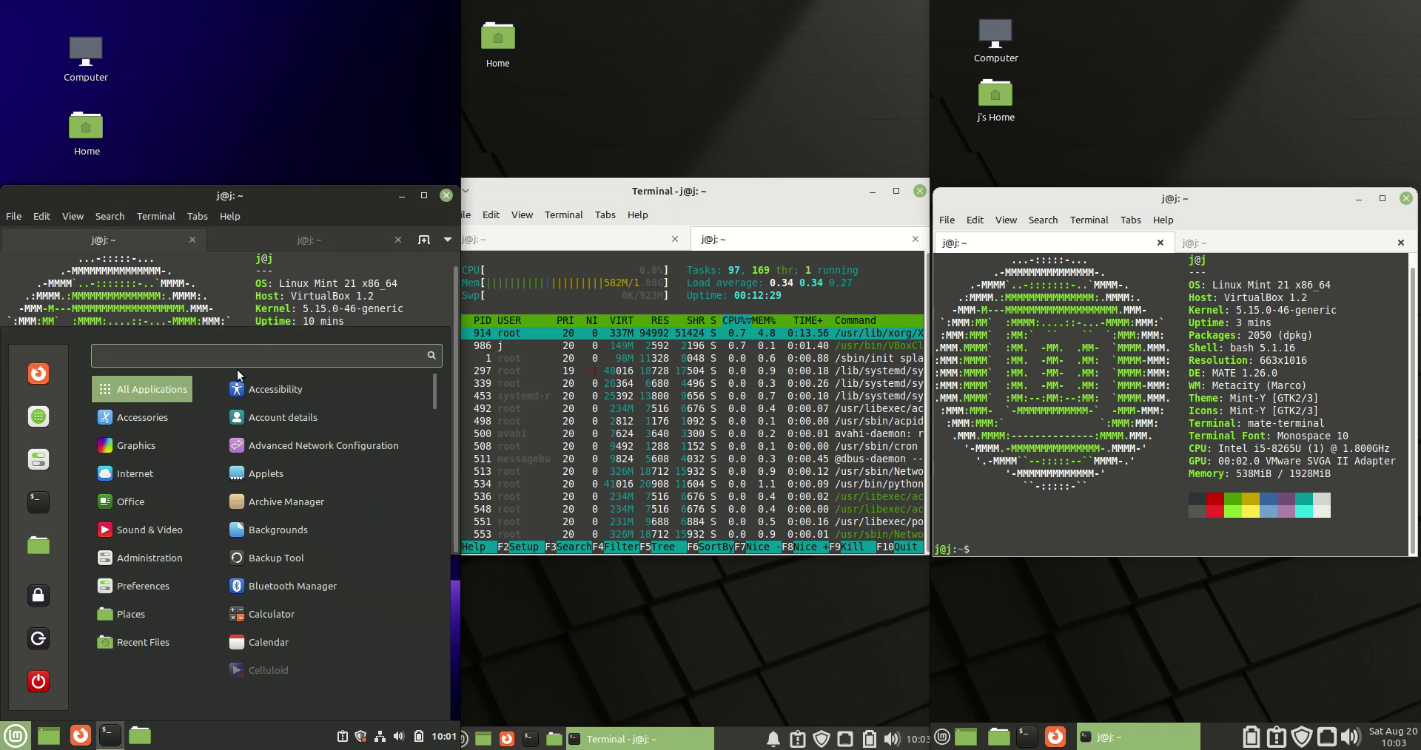
left_click(296, 202)
Show htop in each terminal to compare RAM: about 687M, 583M and 574M.
left_click(303, 238)
left_click(129, 244)
left_click(252, 242)
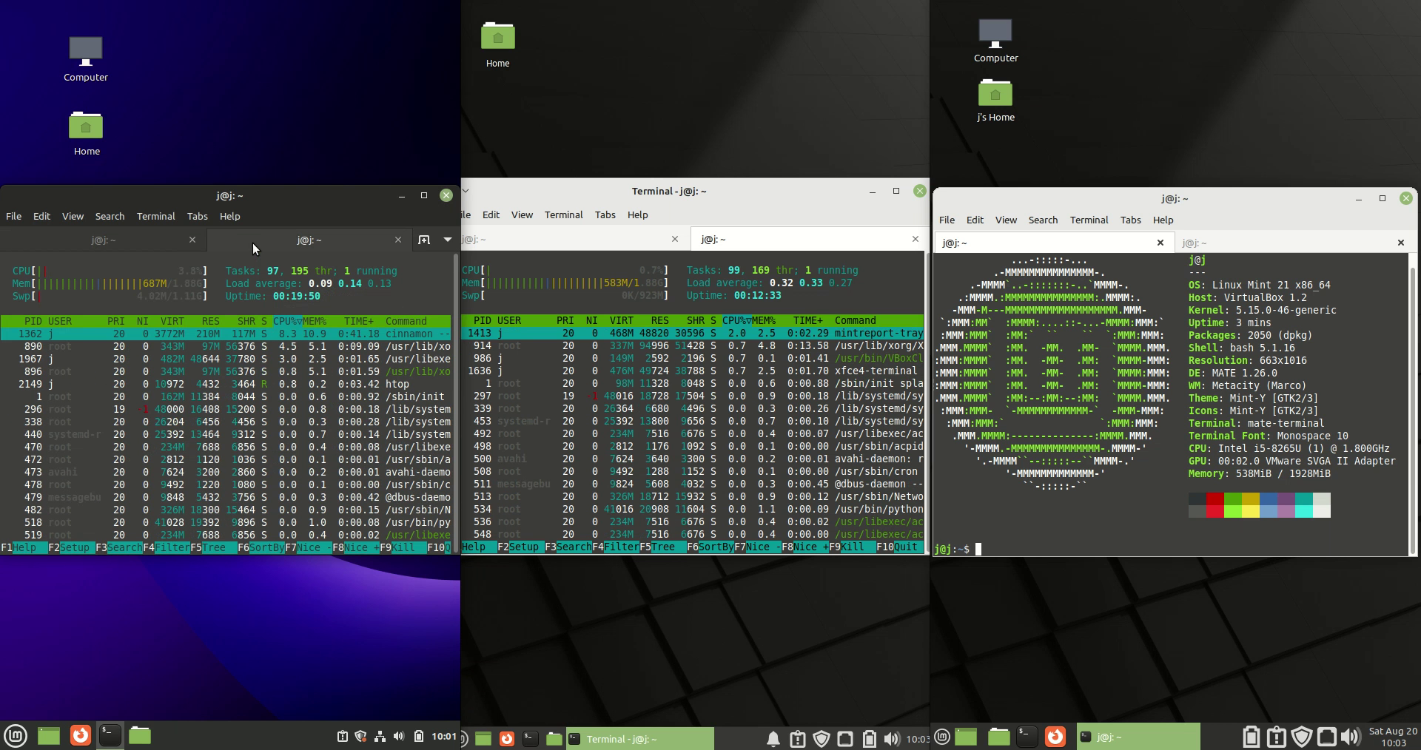
left_click_drag(250, 194, 251, 189)
left_click(704, 200)
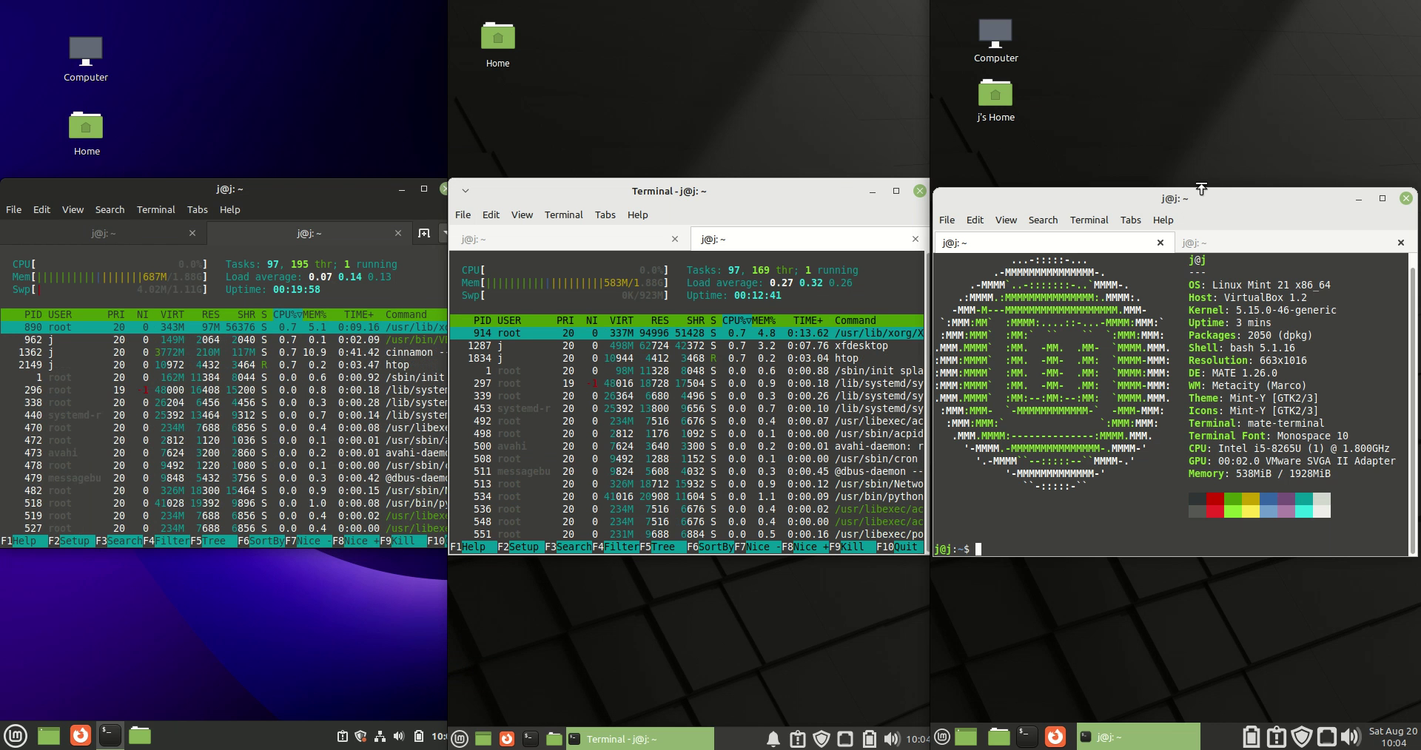
left_click(270, 198)
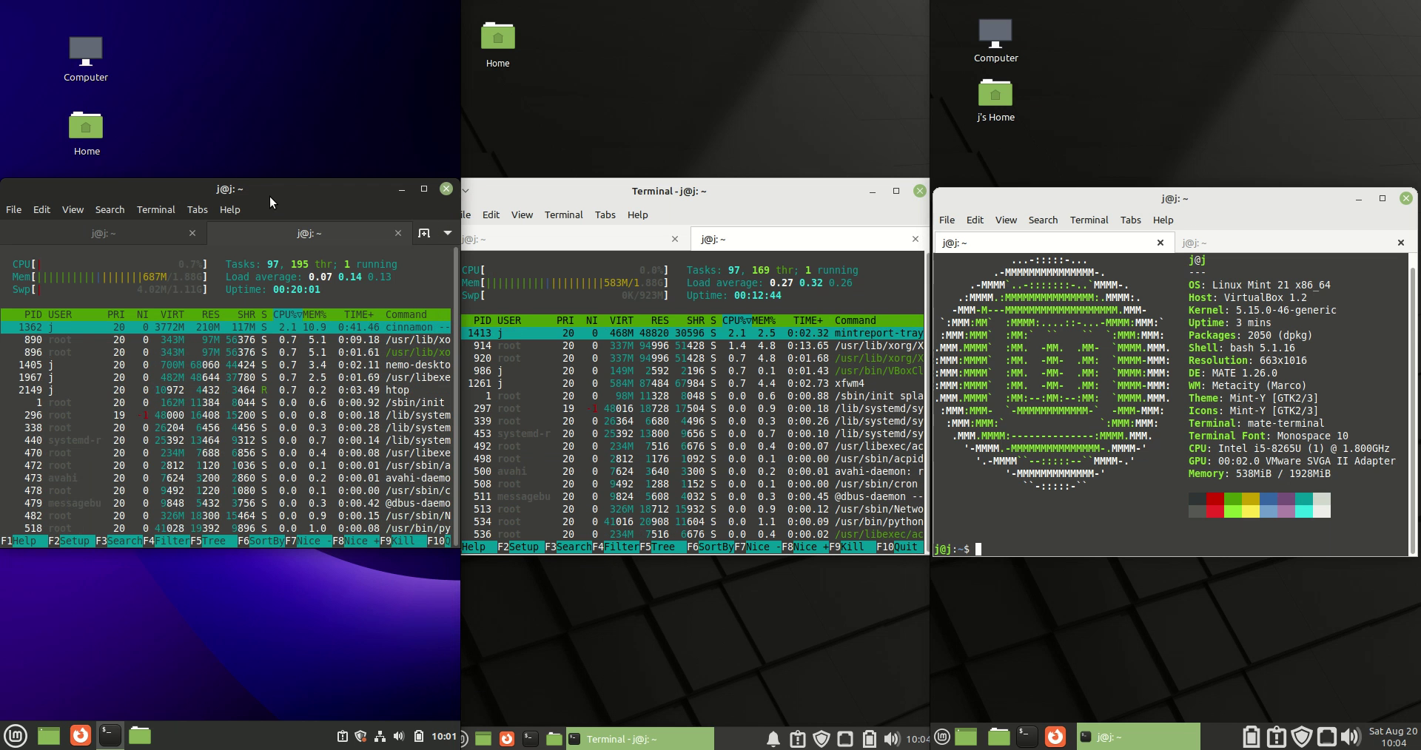
left_click(1325, 240)
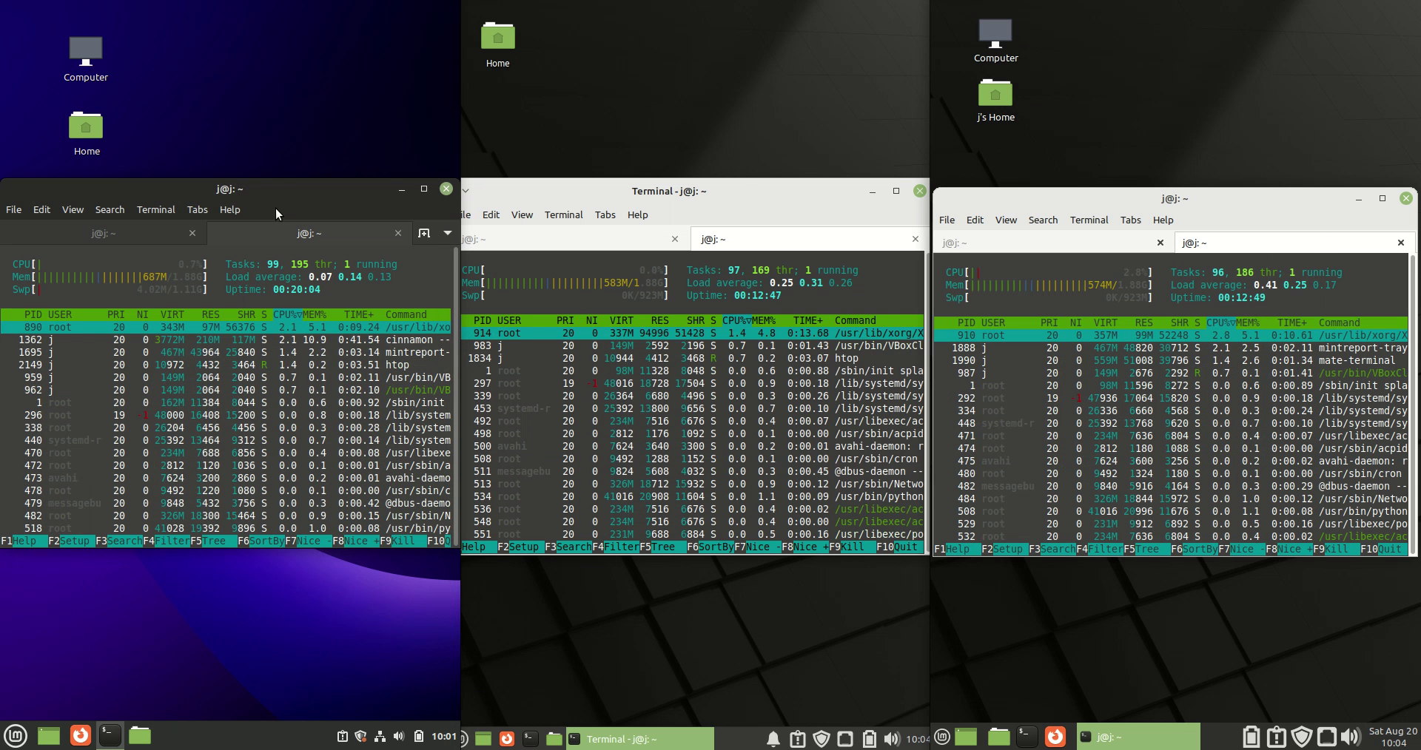